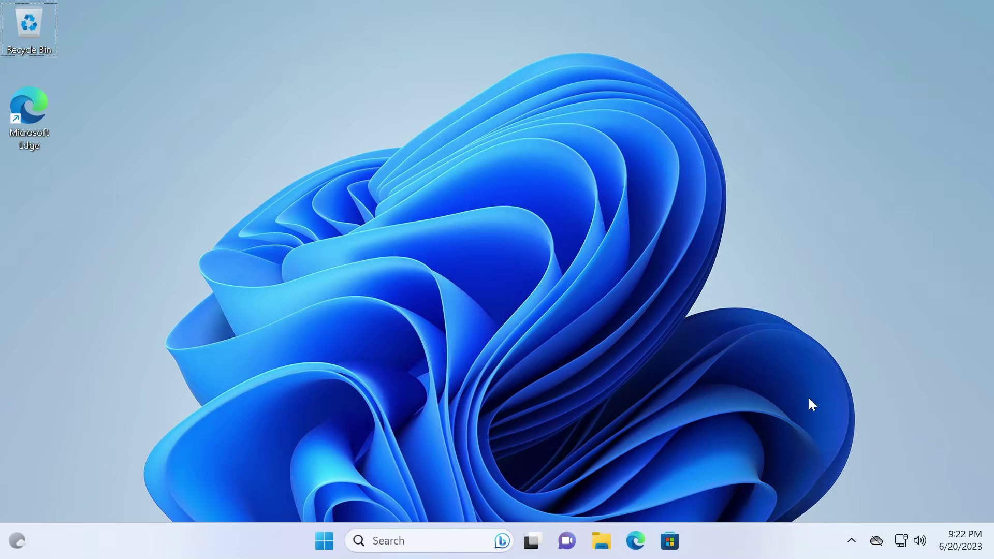
Step: Browse the taskbar calendar flyout through the July weeks, then close it
{"action": "left_click", "coordinate": [962, 540]}
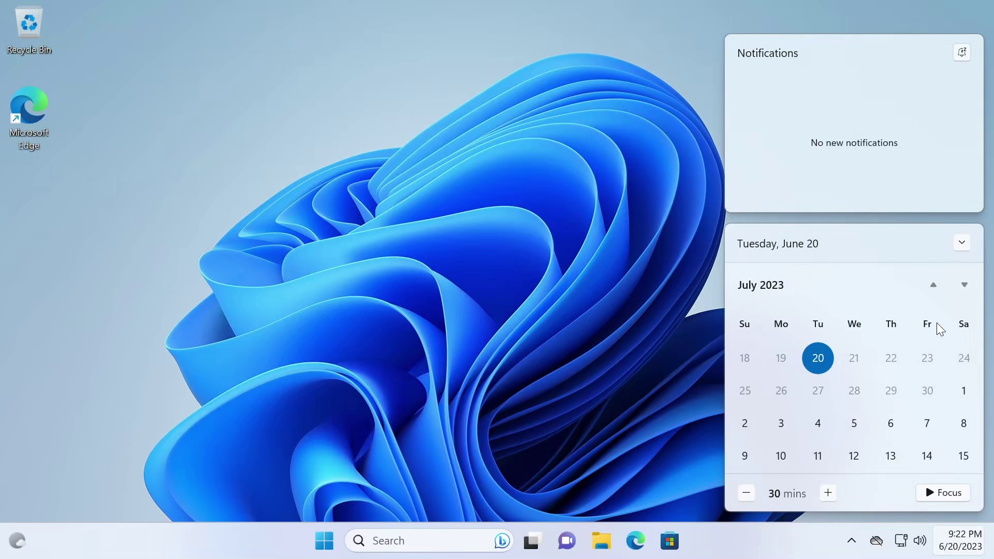
{"action": "left_click", "coordinate": [962, 288]}
{"action": "left_click", "coordinate": [932, 284]}
{"action": "left_click", "coordinate": [636, 238]}
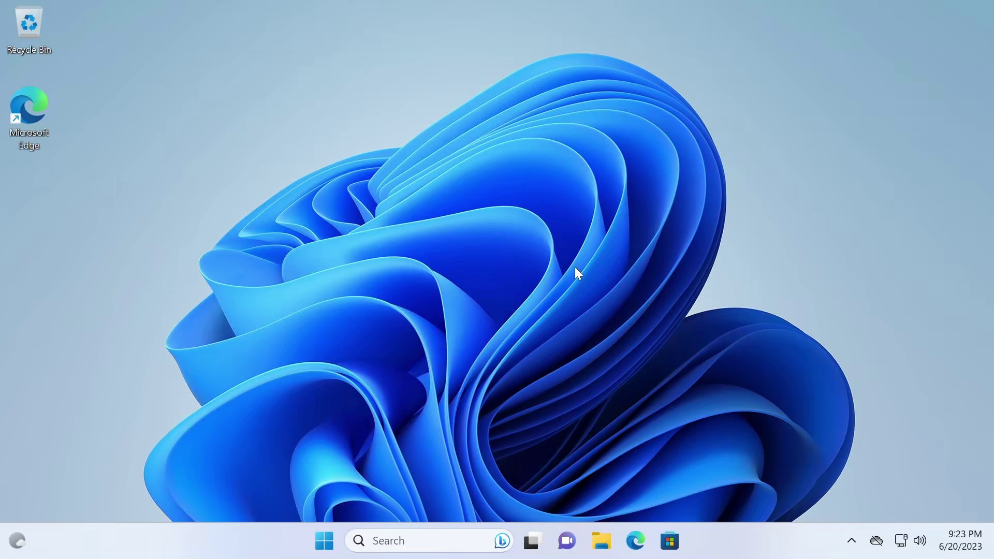
Step: Launch Calculator from the Start menu's app list and move its window left
{"action": "left_click", "coordinate": [324, 533]}
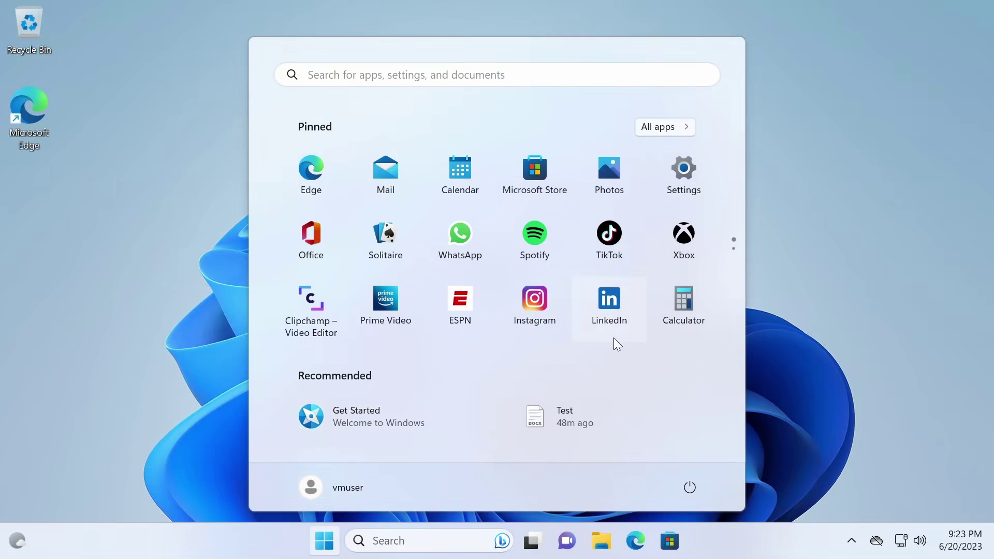
{"action": "left_click", "coordinate": [685, 303]}
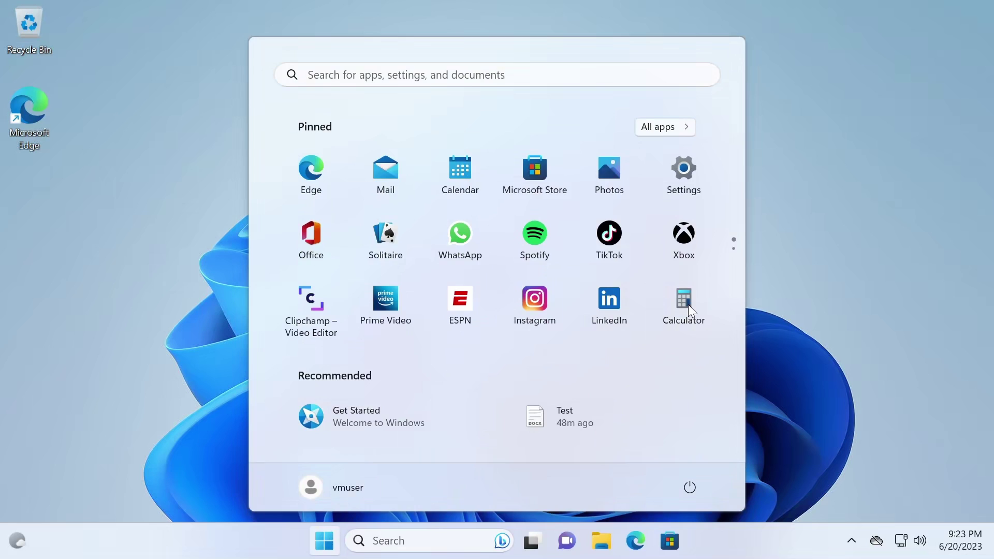
{"action": "key", "text": "super"}
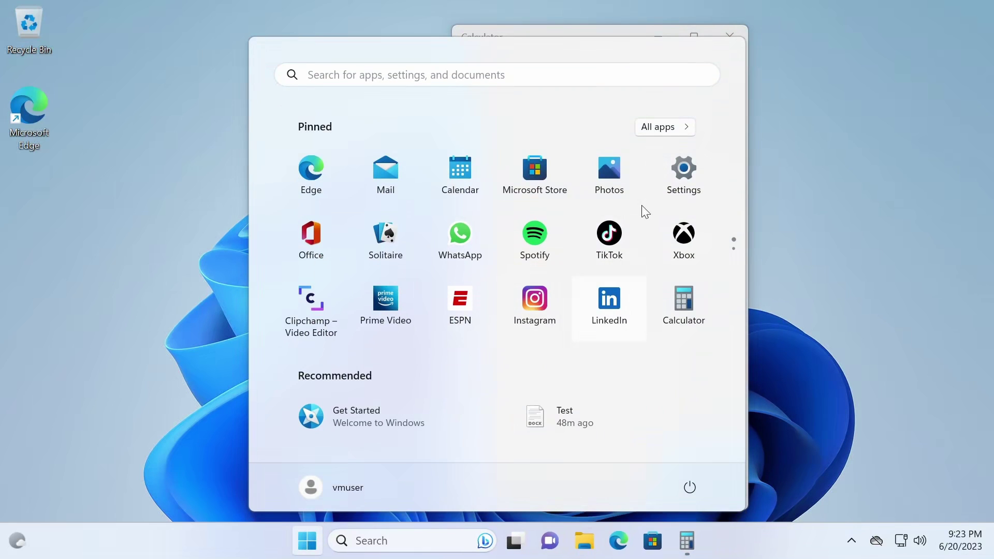
{"action": "left_click", "coordinate": [659, 130]}
{"action": "scroll", "coordinate": [494, 236], "scroll_direction": "down", "scroll_amount": 2}
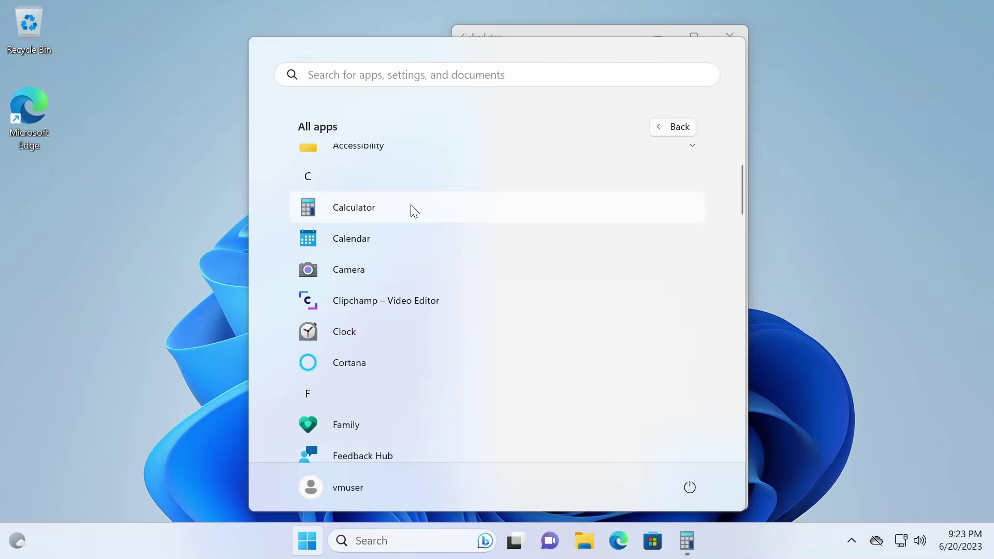
{"action": "left_click", "coordinate": [290, 526]}
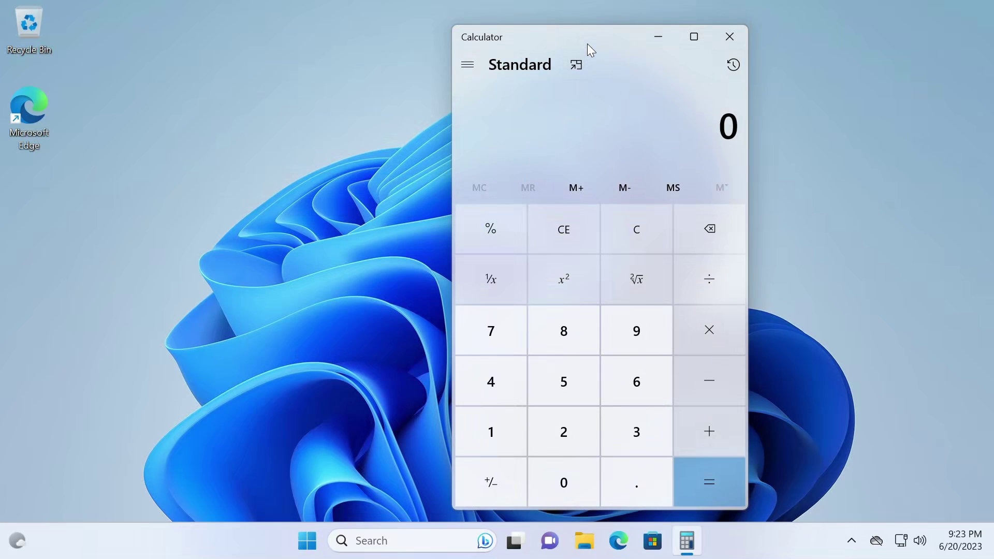
{"action": "left_click_drag", "start_coordinate": [587, 43], "coordinate": [481, 44]}
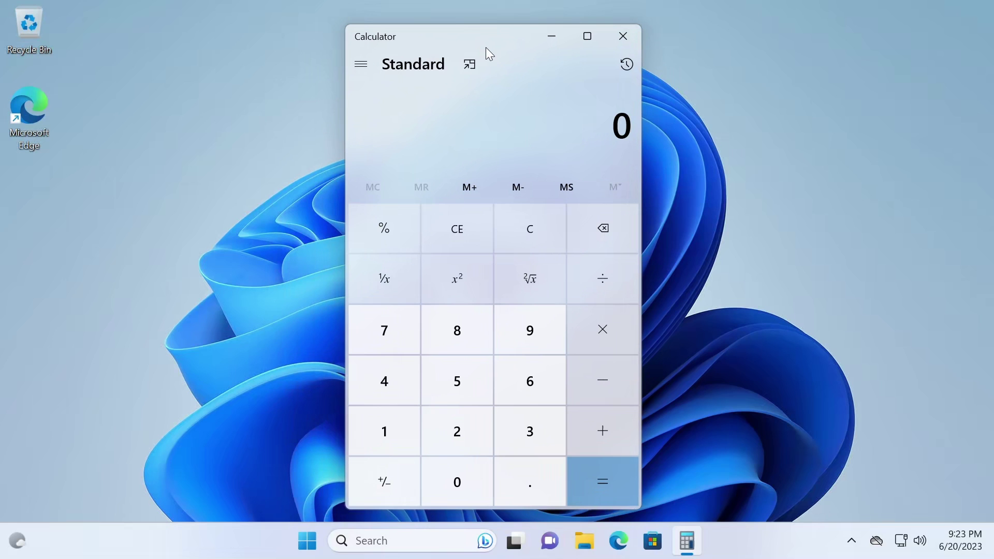
Step: Switch Calculator to Date Calculation mode and nudge the window up and left
{"action": "left_click", "coordinate": [361, 65]}
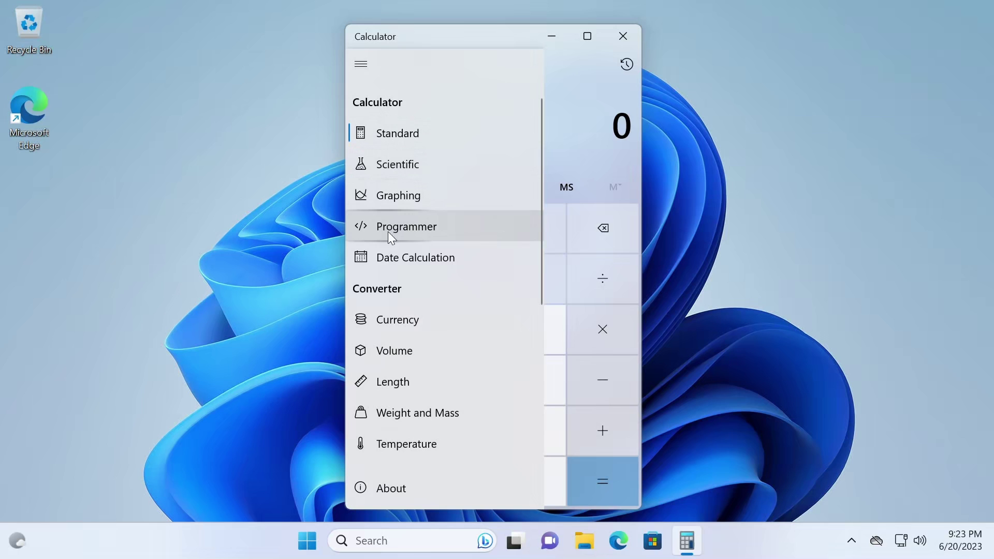
{"action": "left_click", "coordinate": [420, 263]}
{"action": "left_click_drag", "start_coordinate": [487, 43], "coordinate": [468, 34]}
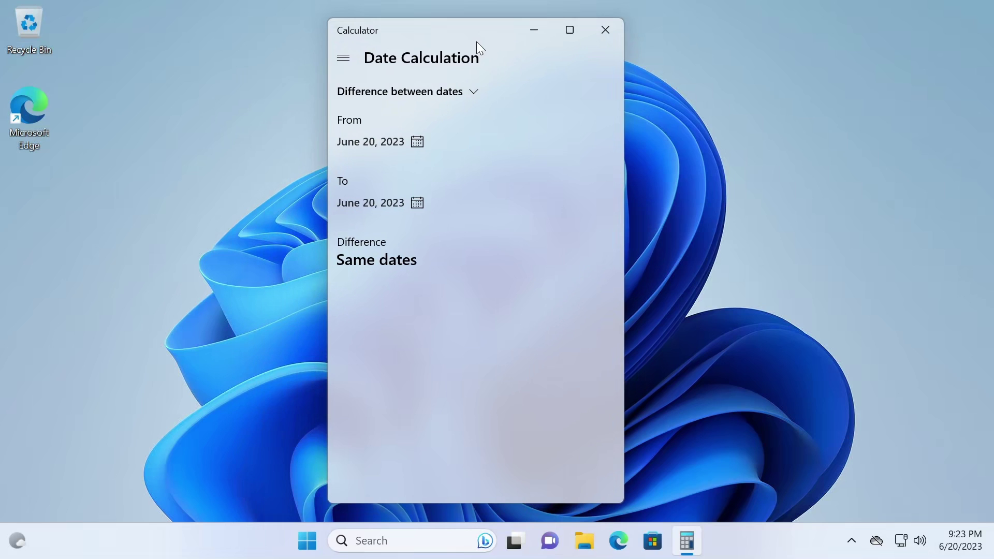
Step: Try 'Add or subtract days', then return to 'Difference between dates'
{"action": "left_click", "coordinate": [449, 95]}
{"action": "left_click", "coordinate": [436, 119]}
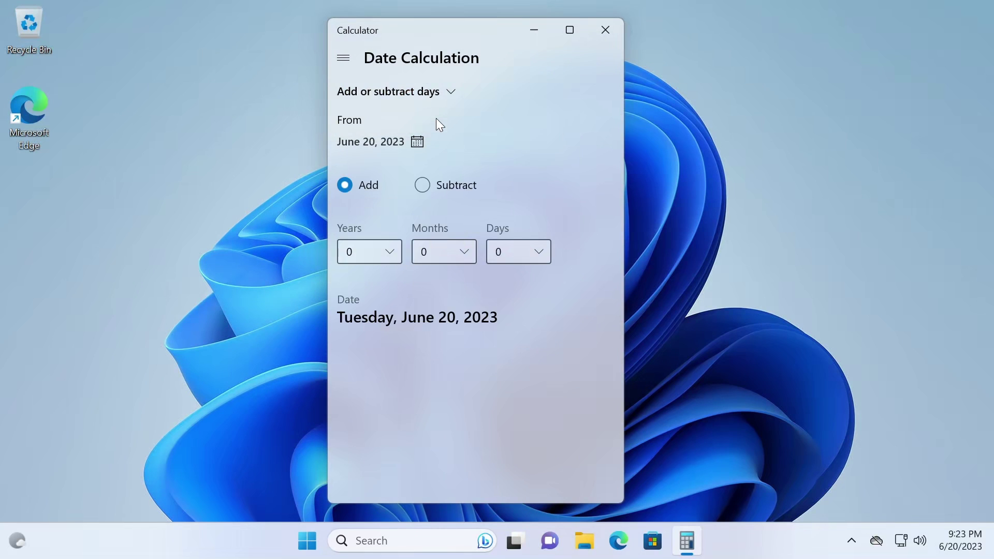
{"action": "left_click", "coordinate": [435, 94]}
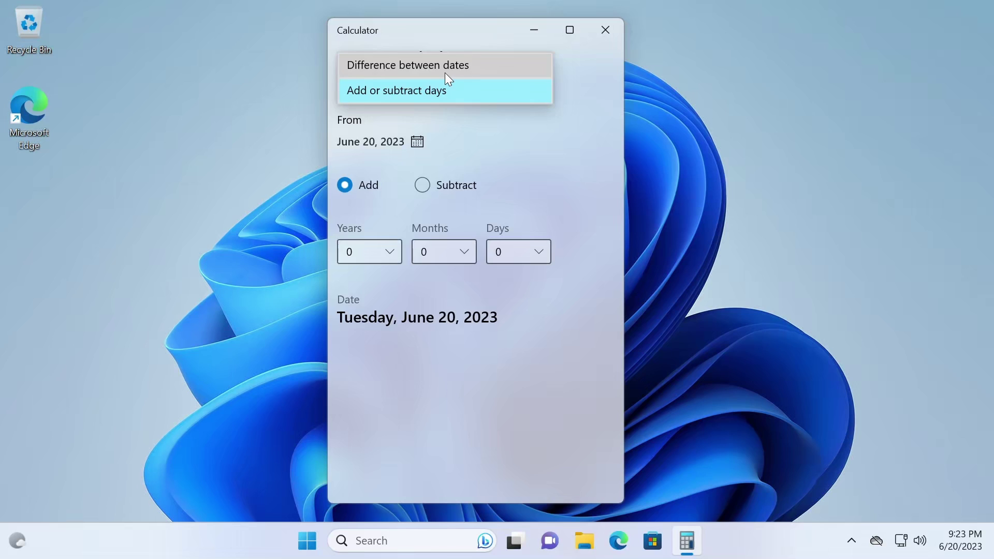
{"action": "left_click", "coordinate": [445, 74]}
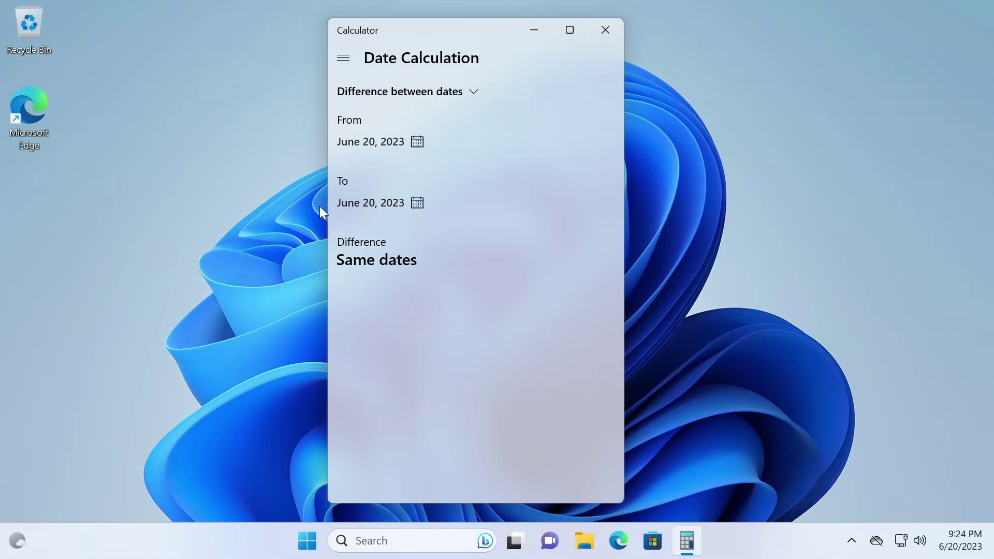
Step: Open the To date calendar and browse between June and August 2023
{"action": "left_click", "coordinate": [371, 203]}
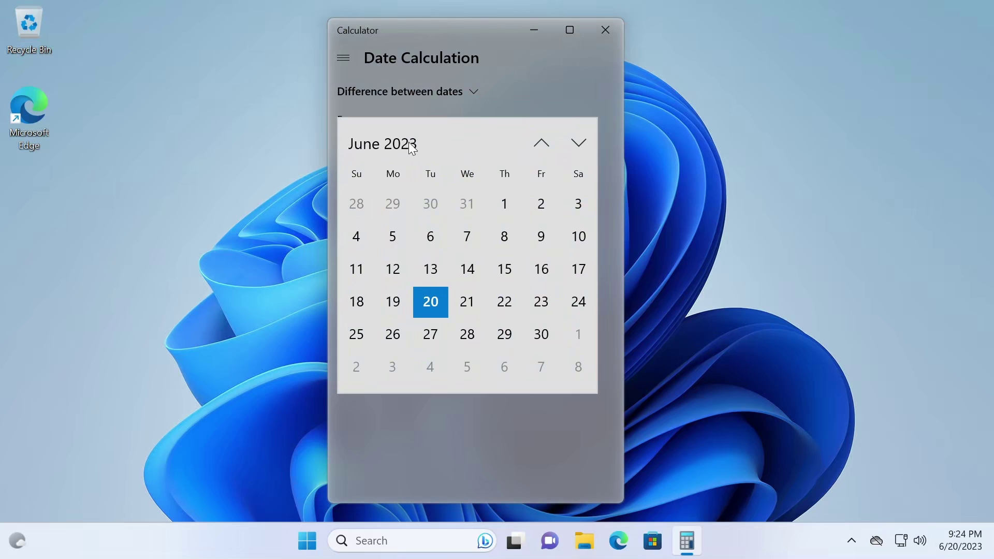
{"action": "left_click", "coordinate": [578, 142]}
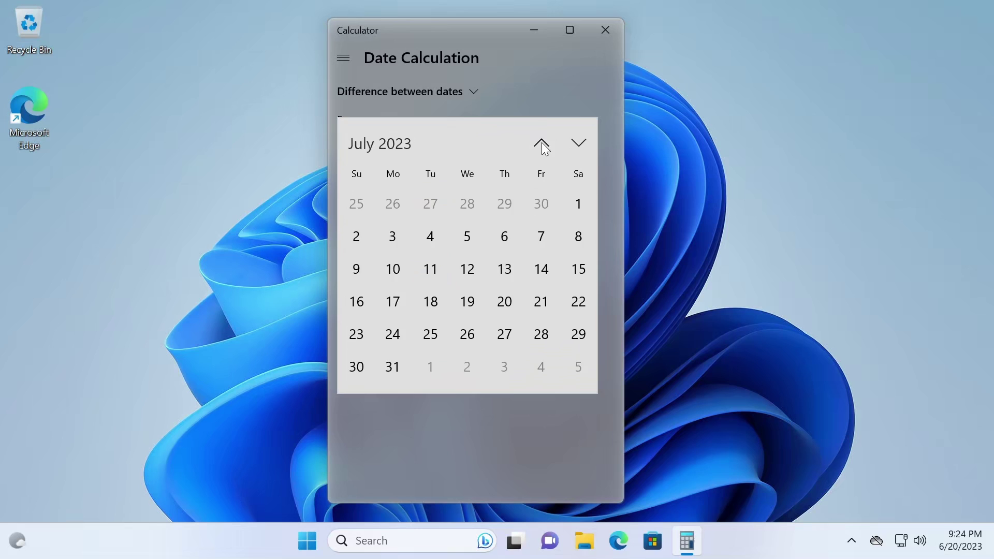
{"action": "left_click", "coordinate": [542, 145]}
{"action": "left_click", "coordinate": [578, 142]}
{"action": "left_click", "coordinate": [578, 142]}
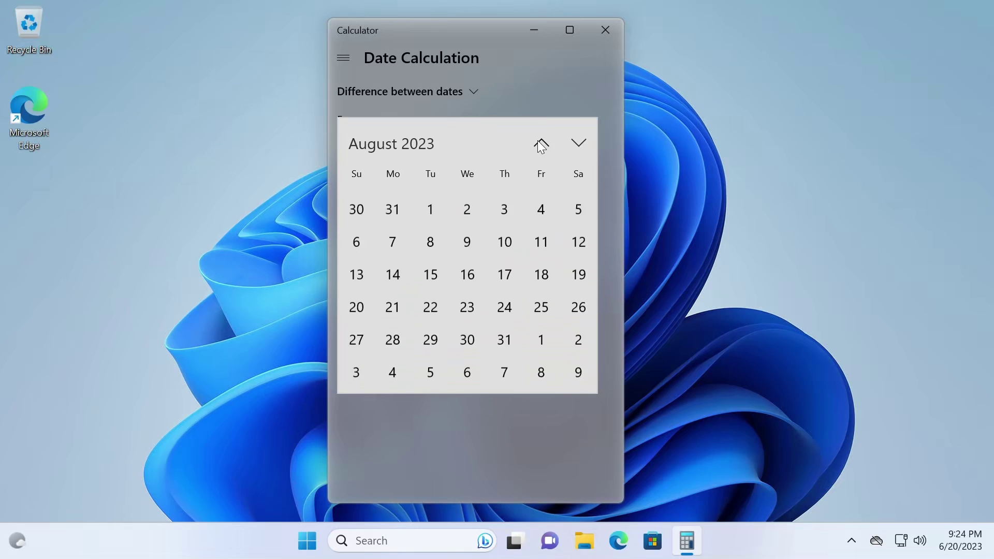
{"action": "left_click", "coordinate": [541, 143]}
{"action": "left_click", "coordinate": [541, 143]}
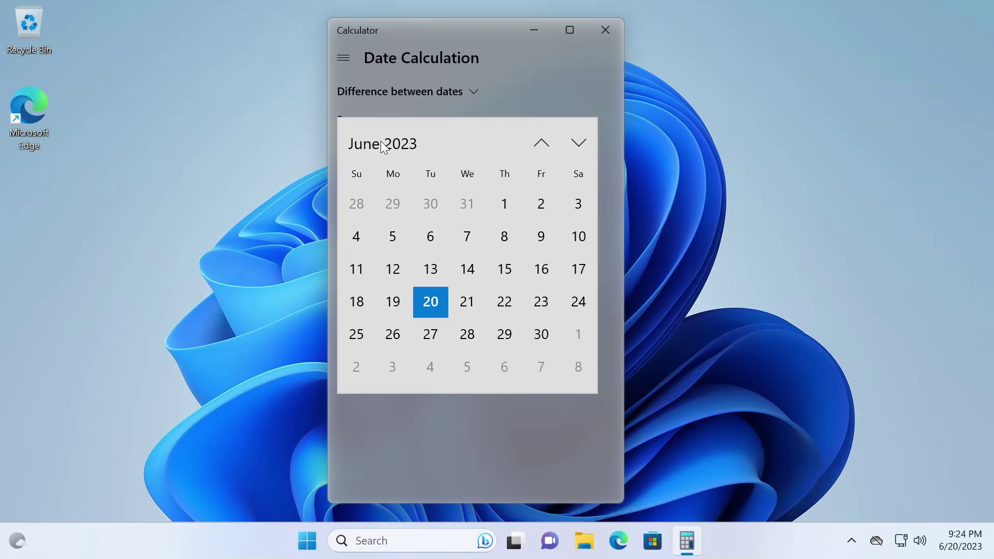
Step: In the month view, step through the years from 2018 to 2024
{"action": "left_click", "coordinate": [357, 144]}
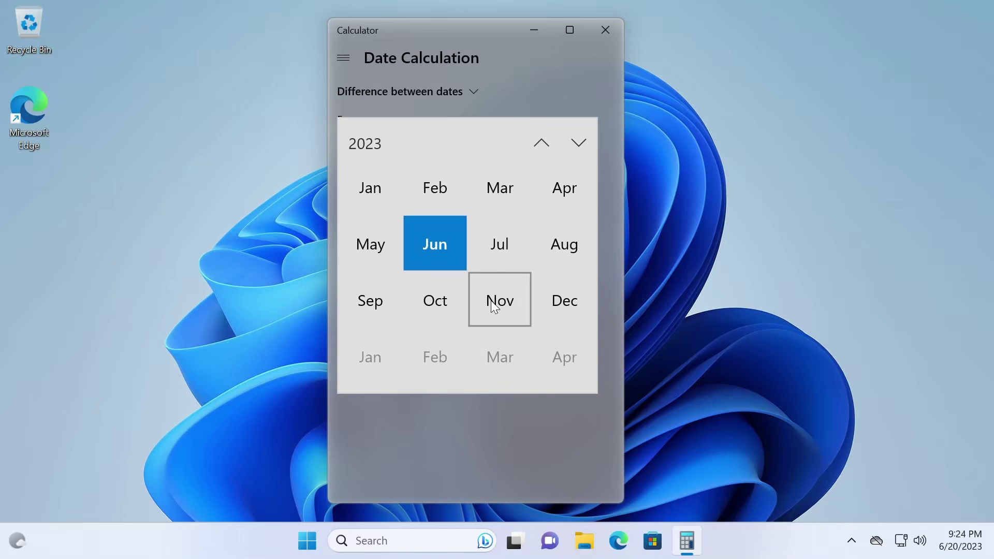
{"action": "left_click", "coordinate": [543, 145]}
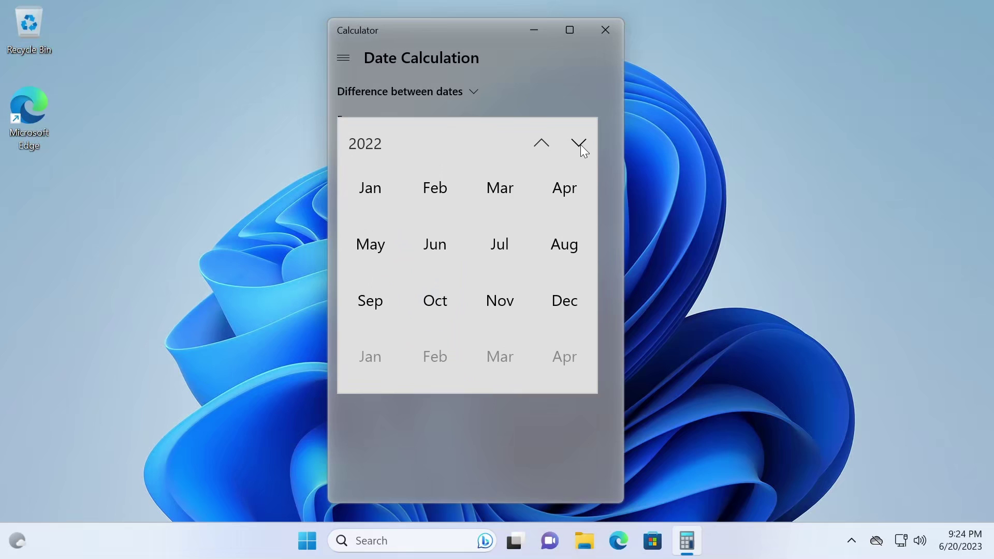
{"action": "left_click", "coordinate": [578, 144]}
{"action": "left_click", "coordinate": [571, 142]}
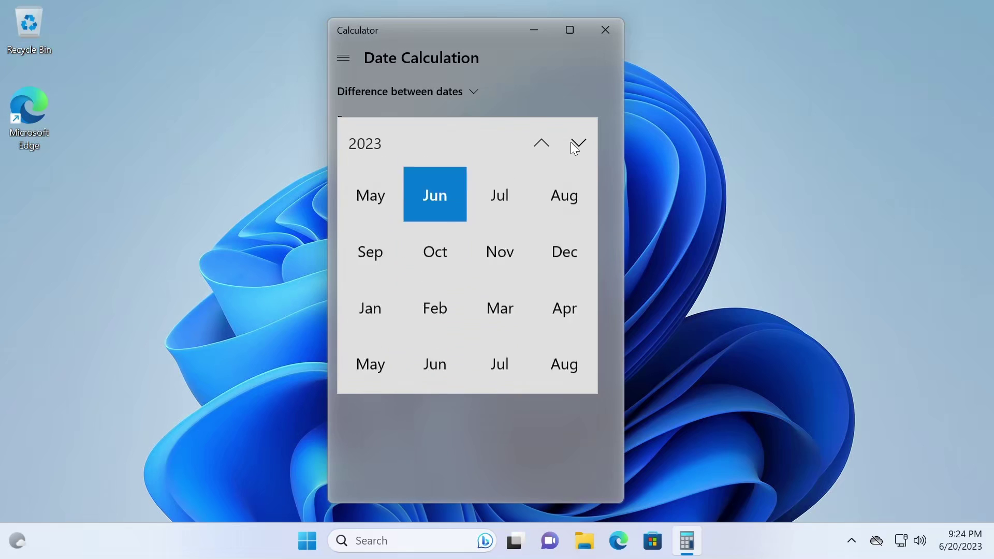
{"action": "left_click", "coordinate": [534, 141]}
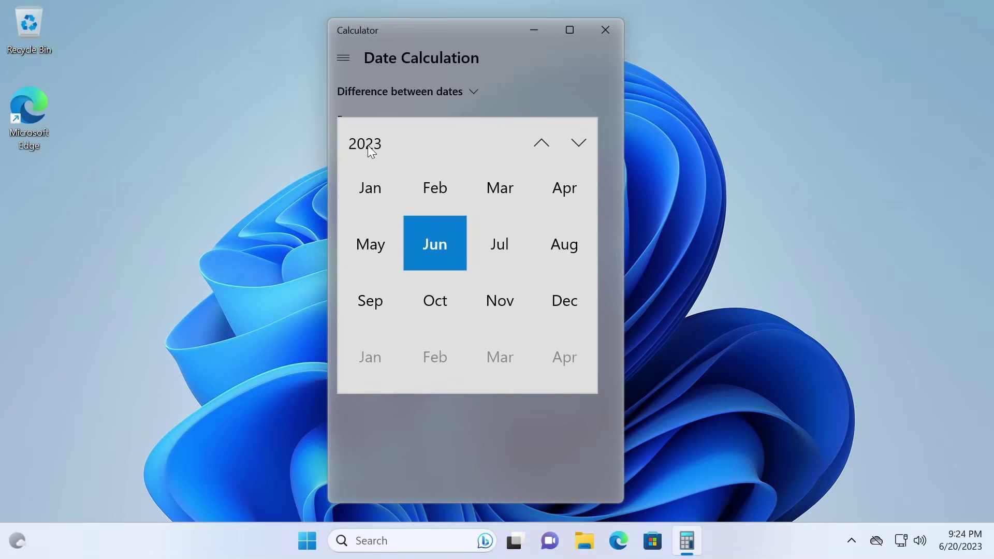
{"action": "left_click", "coordinate": [542, 142]}
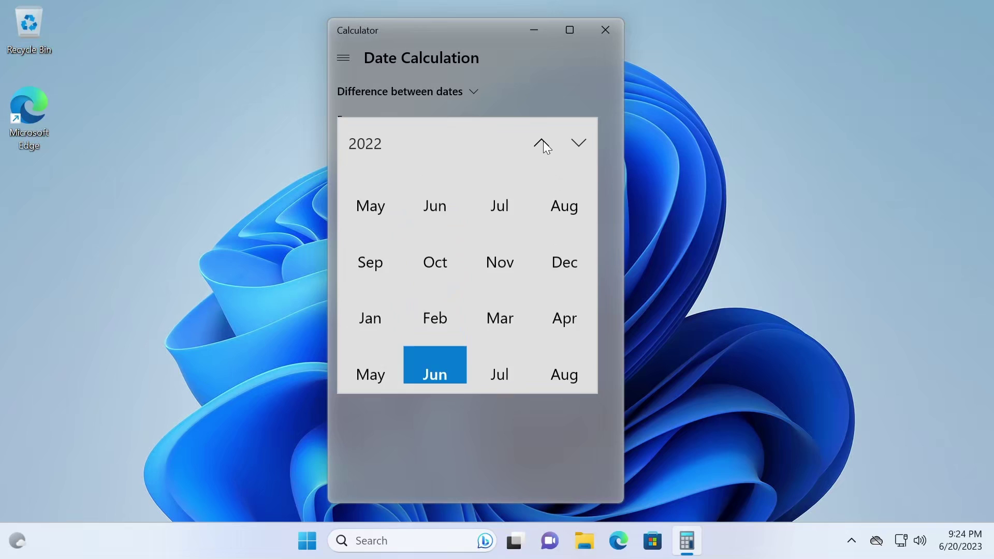
{"action": "left_click", "coordinate": [542, 142]}
{"action": "left_click", "coordinate": [542, 141]}
{"action": "left_click", "coordinate": [542, 142]}
{"action": "left_click", "coordinate": [542, 142]}
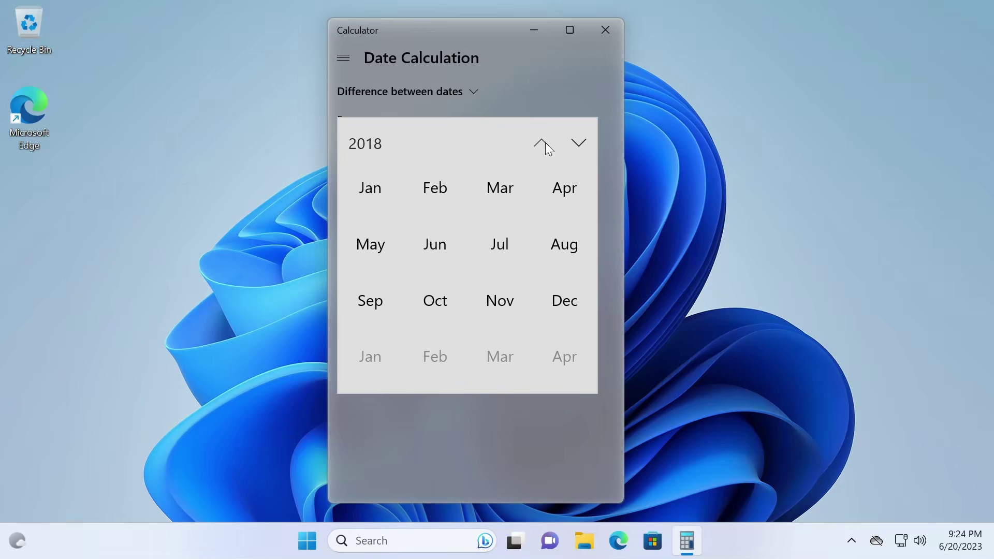
{"action": "left_click", "coordinate": [542, 142]}
{"action": "left_click", "coordinate": [579, 142]}
{"action": "left_click", "coordinate": [579, 142]}
{"action": "left_click", "coordinate": [579, 142]}
{"action": "left_click", "coordinate": [578, 141]}
{"action": "left_click", "coordinate": [578, 142]}
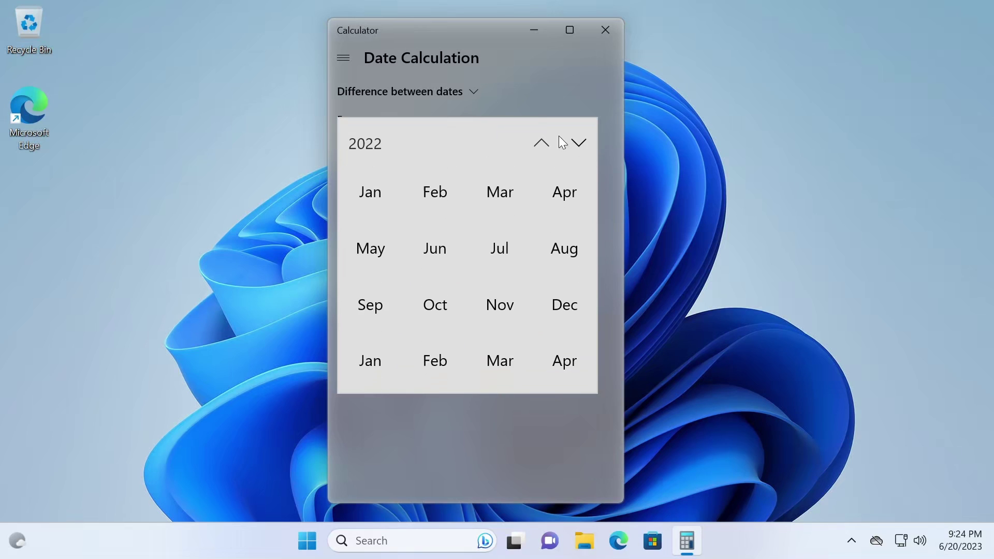
Step: From the decade view, pick 2023, then December, then the 25th as the To date
{"action": "left_click", "coordinate": [373, 141]}
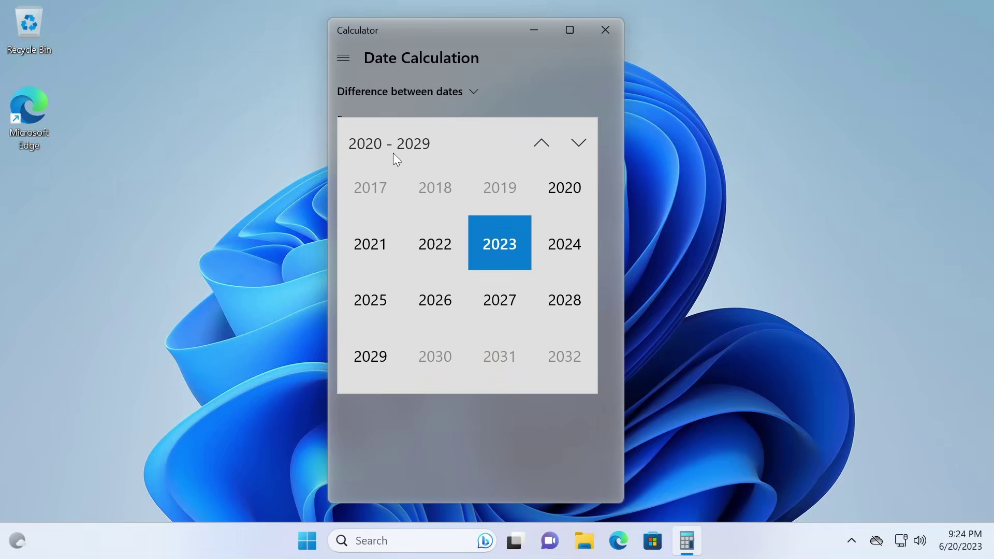
{"action": "left_click", "coordinate": [434, 356]}
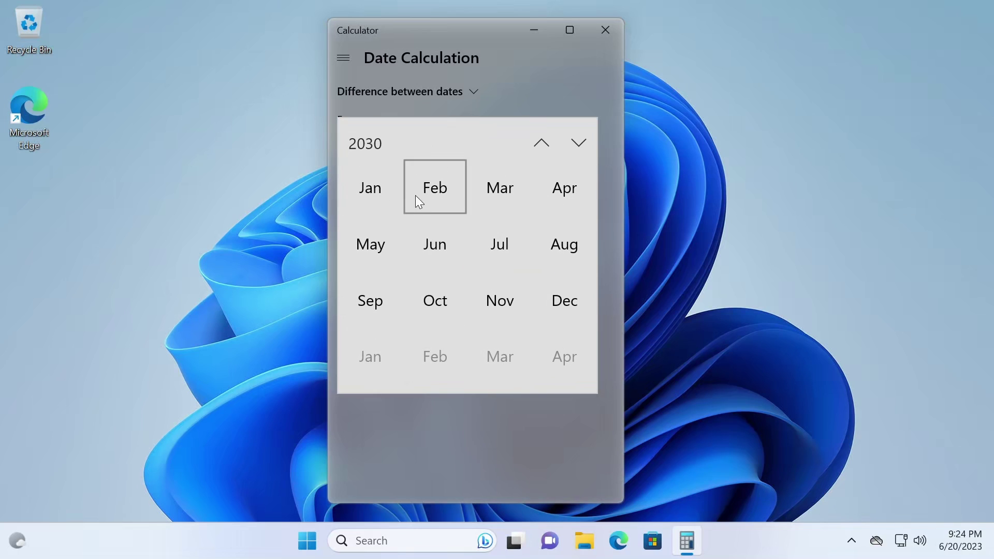
{"action": "left_click", "coordinate": [377, 141]}
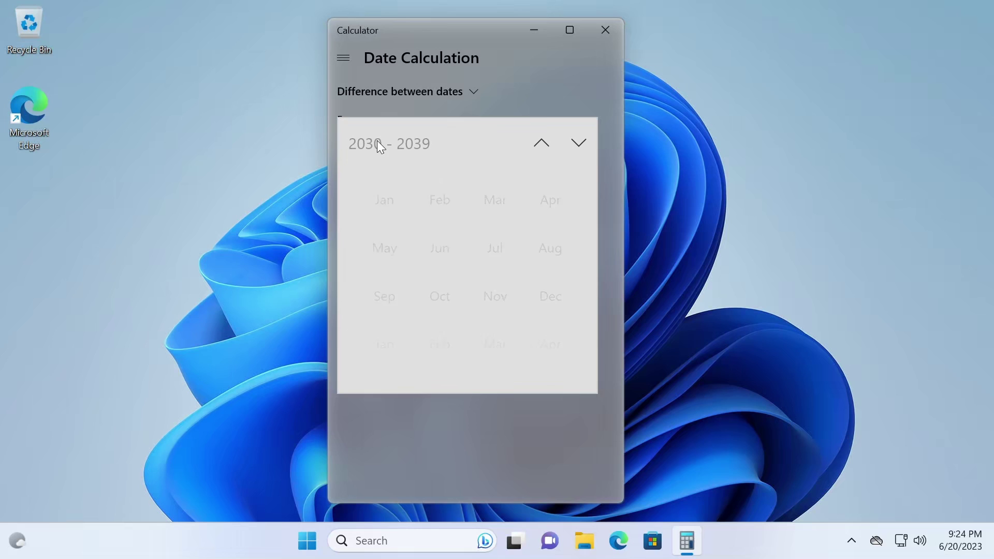
{"action": "left_click", "coordinate": [539, 145]}
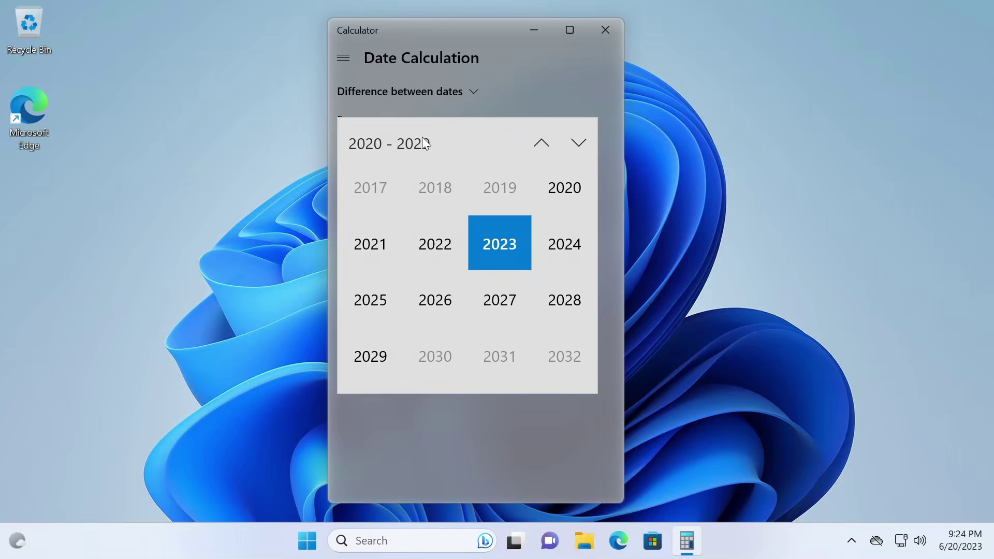
{"action": "left_click", "coordinate": [494, 235]}
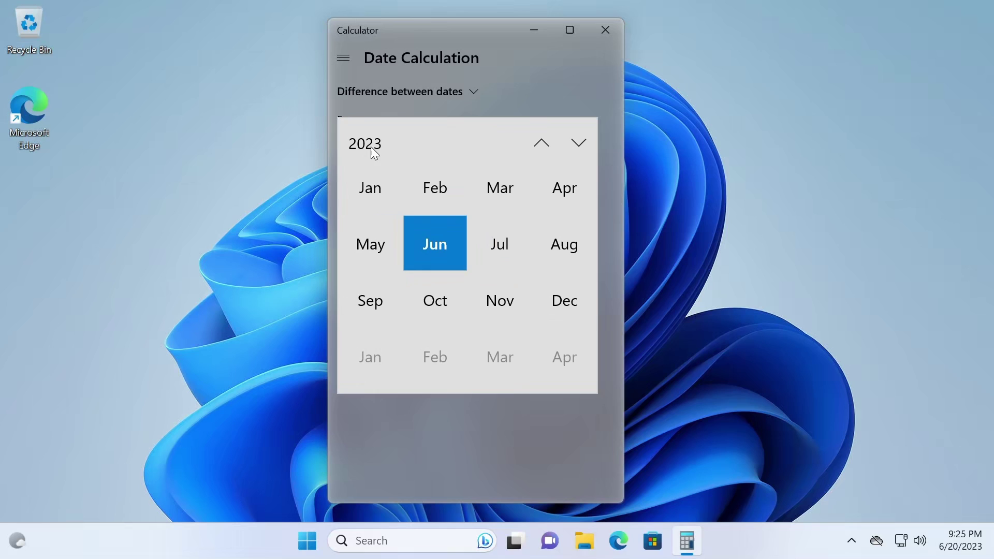
{"action": "left_click", "coordinate": [564, 302]}
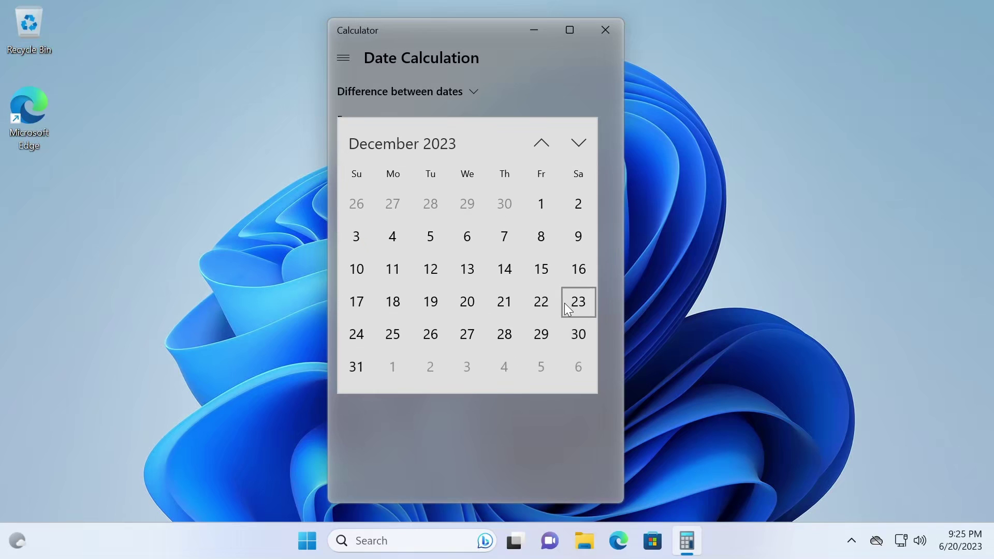
{"action": "left_click", "coordinate": [403, 332]}
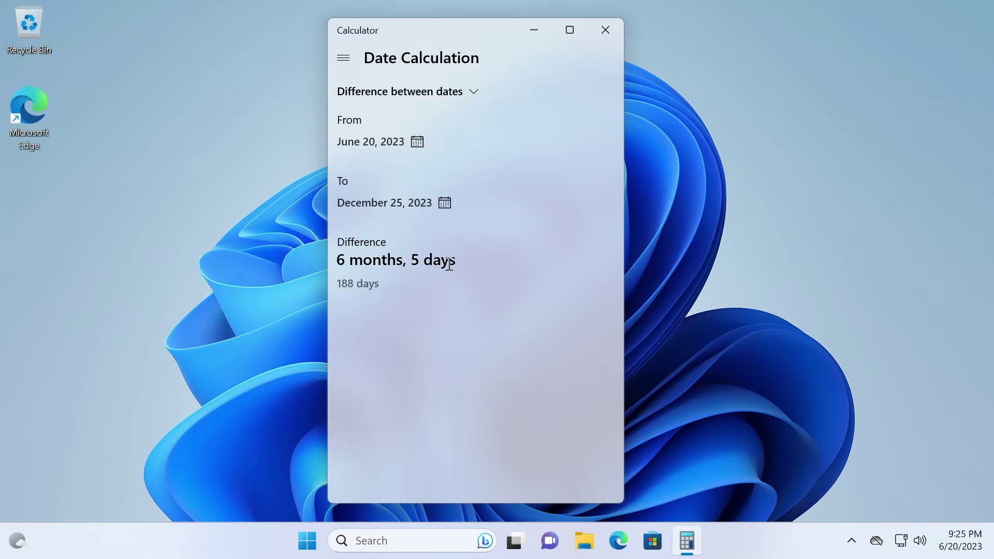
Step: Highlight the '6 months, 5 days' and '188 days' results
{"action": "left_click_drag", "start_coordinate": [450, 261], "coordinate": [385, 283]}
{"action": "left_click", "coordinate": [340, 284]}
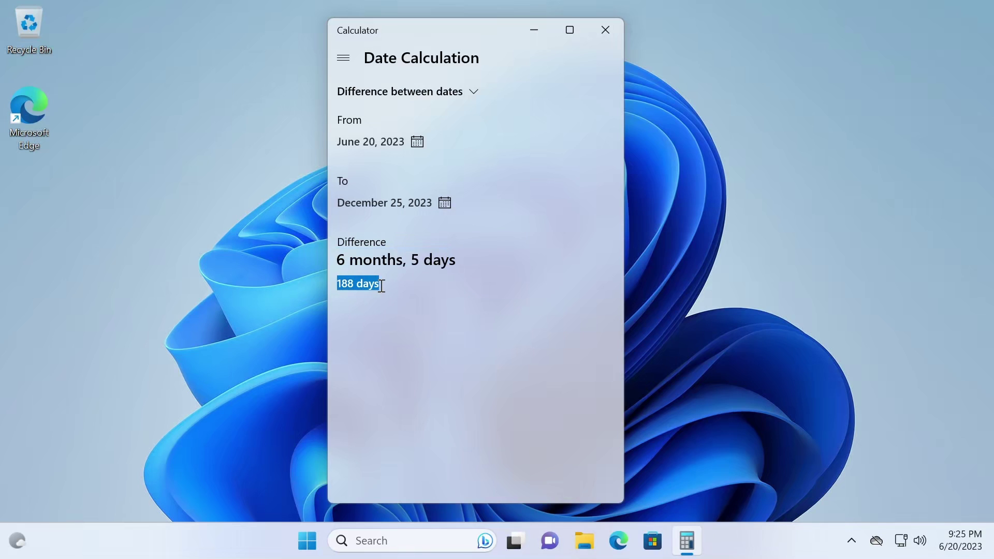
{"action": "left_click", "coordinate": [388, 284]}
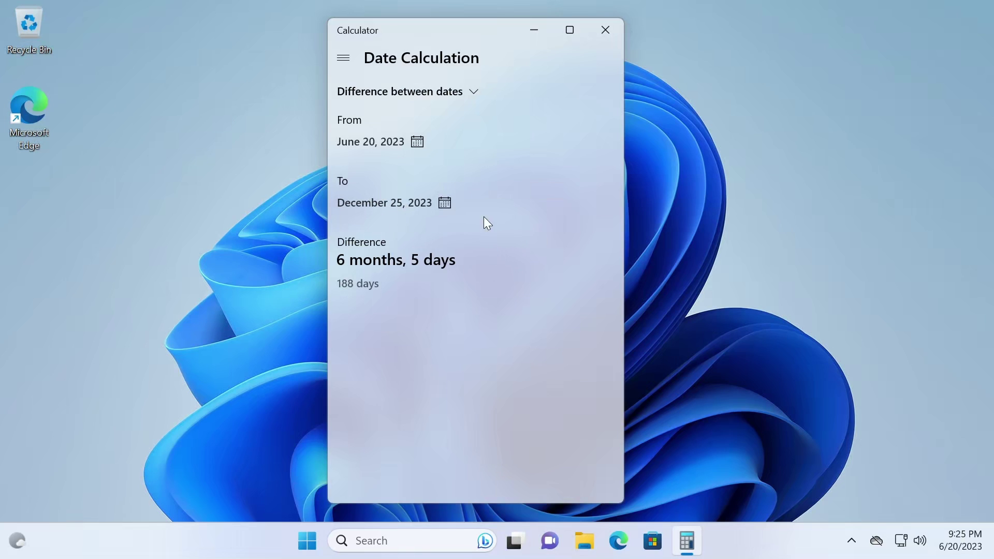
Step: Reopen the To date calendar and navigate via the decade view to January 2030
{"action": "left_click", "coordinate": [361, 203]}
{"action": "left_click", "coordinate": [400, 146]}
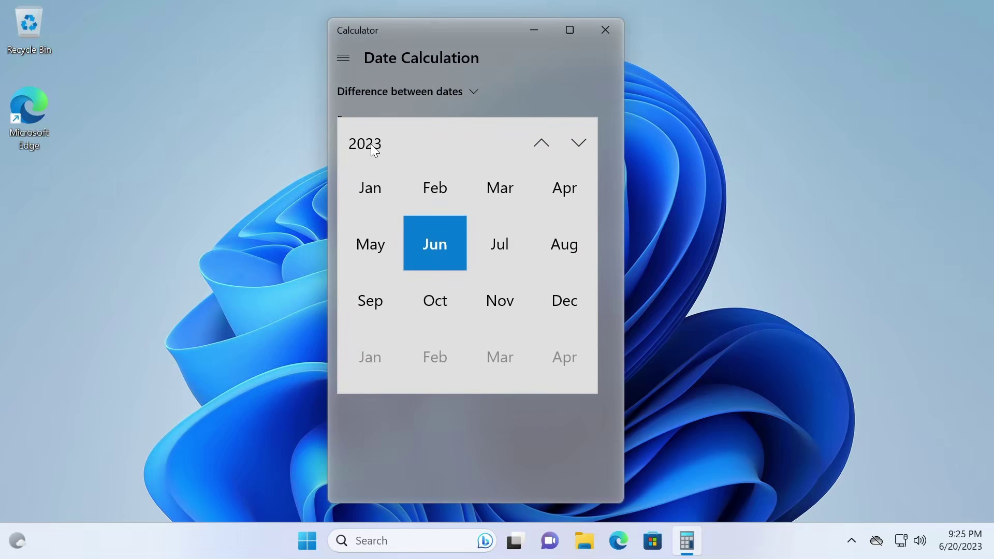
{"action": "left_click", "coordinate": [370, 143]}
{"action": "left_click", "coordinate": [437, 356]}
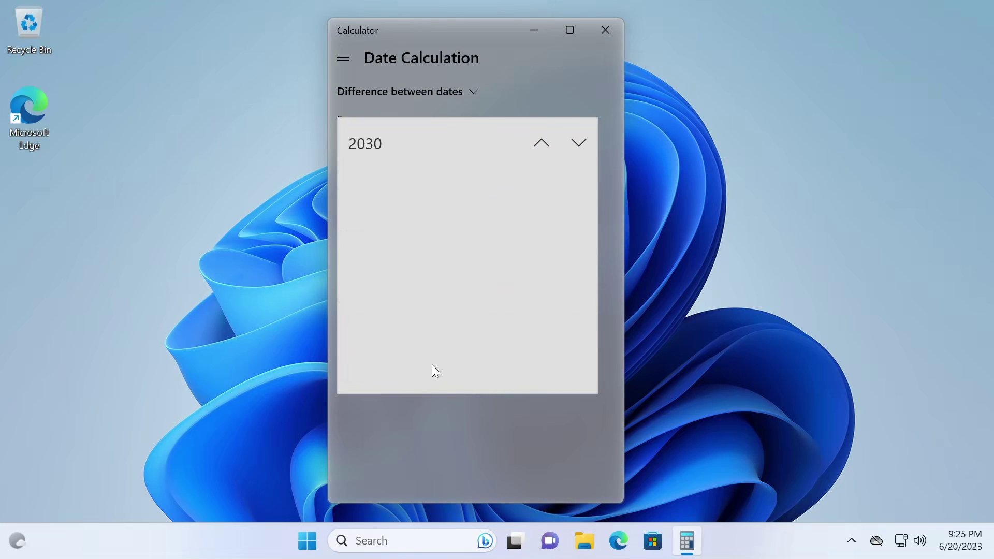
{"action": "left_click", "coordinate": [382, 209]}
Step: Pick January 1, 2030, then repeatedly highlight the difference line and the 2387-day total
{"action": "left_click", "coordinate": [439, 211]}
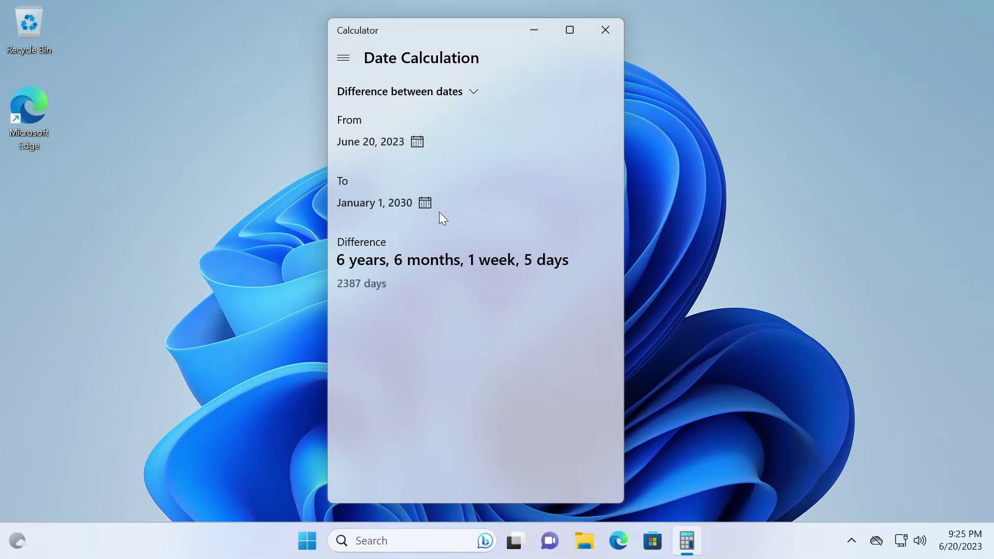
{"action": "left_click_drag", "start_coordinate": [337, 261], "coordinate": [569, 260]}
{"action": "left_click", "coordinate": [569, 264]}
{"action": "left_click_drag", "start_coordinate": [390, 283], "coordinate": [329, 282]}
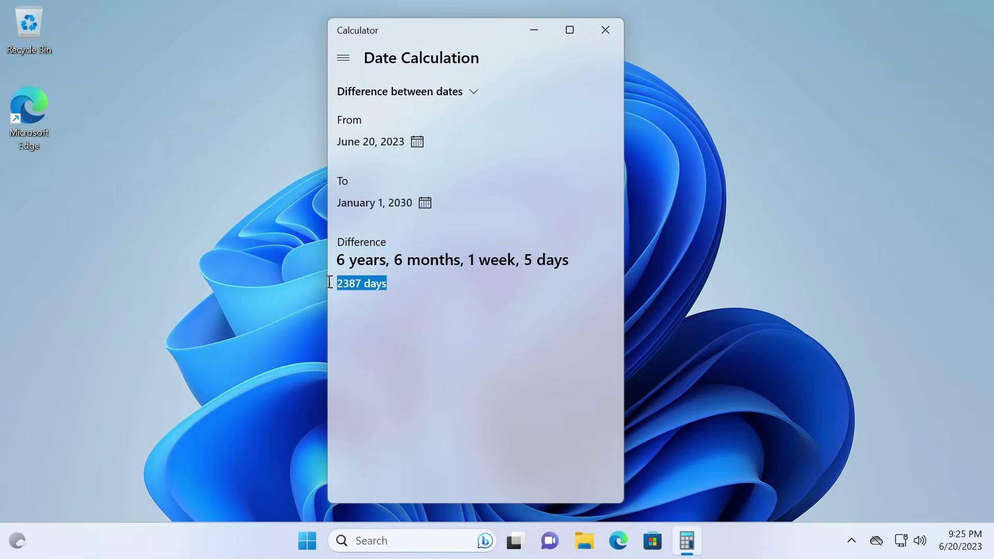
{"action": "left_click", "coordinate": [384, 284]}
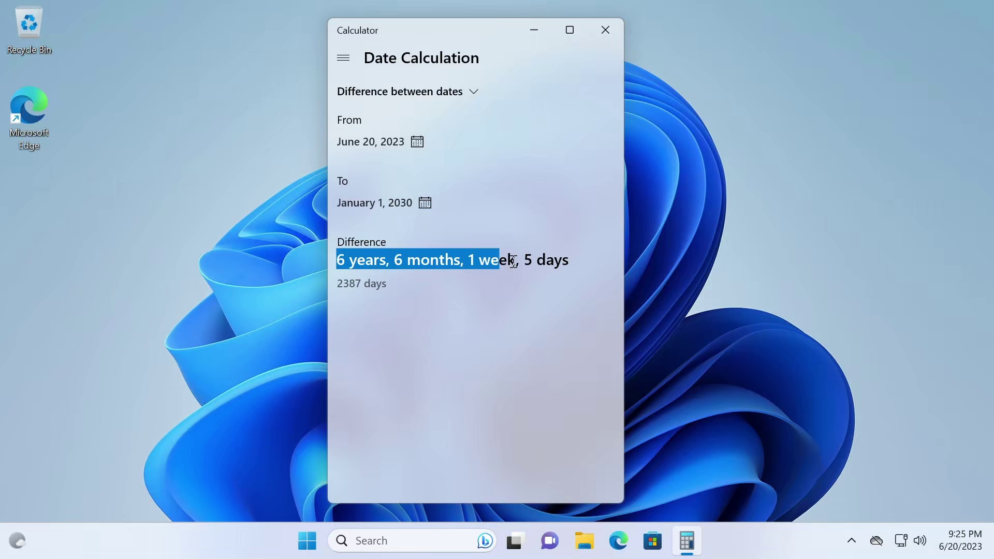
{"action": "left_click_drag", "start_coordinate": [512, 261], "coordinate": [578, 262]}
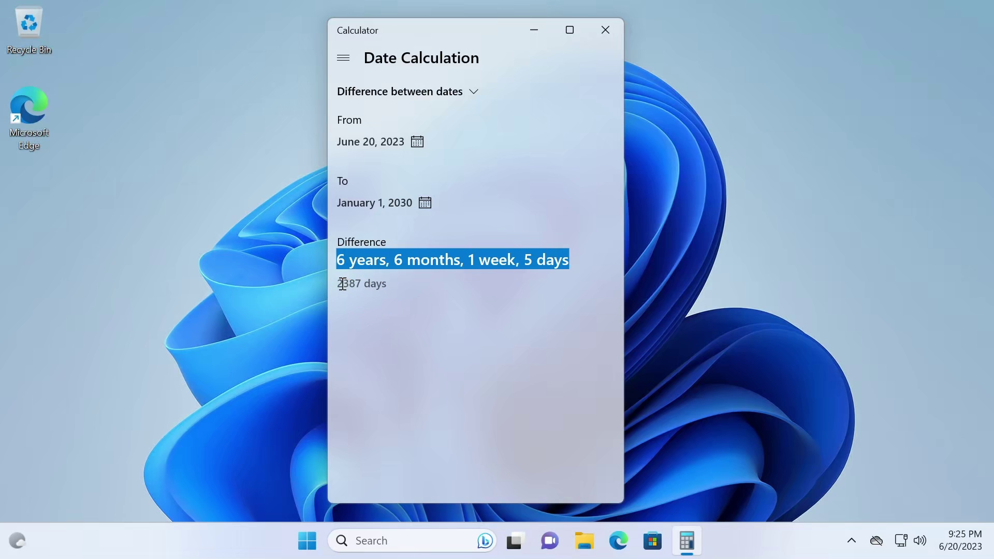
{"action": "left_click_drag", "start_coordinate": [340, 283], "coordinate": [395, 283]}
{"action": "left_click", "coordinate": [394, 286]}
{"action": "left_click_drag", "start_coordinate": [337, 259], "coordinate": [571, 261]}
{"action": "left_click_drag", "start_coordinate": [336, 284], "coordinate": [404, 285]}
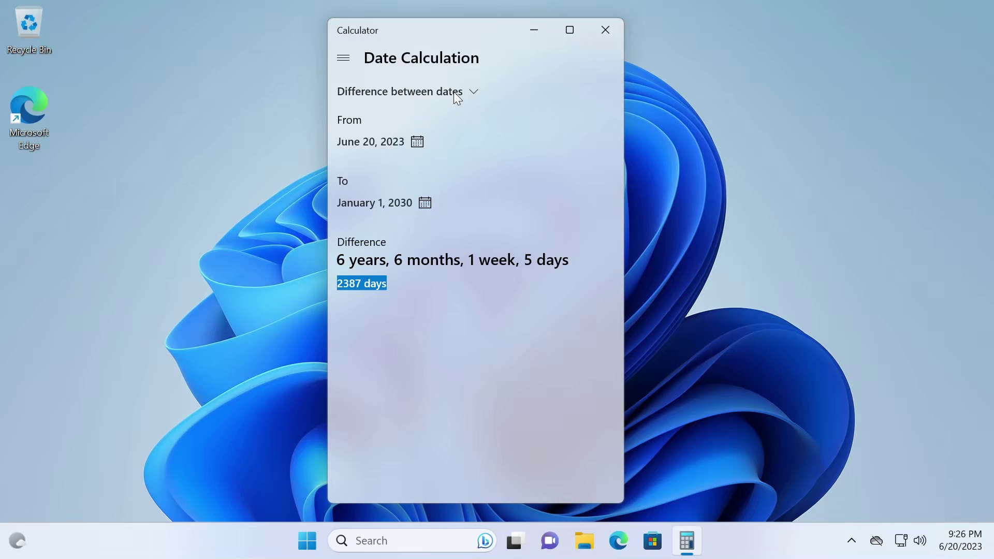
Step: Switch to 'Add or subtract days' and keep the June 20, 2023 start date
{"action": "left_click", "coordinate": [405, 95]}
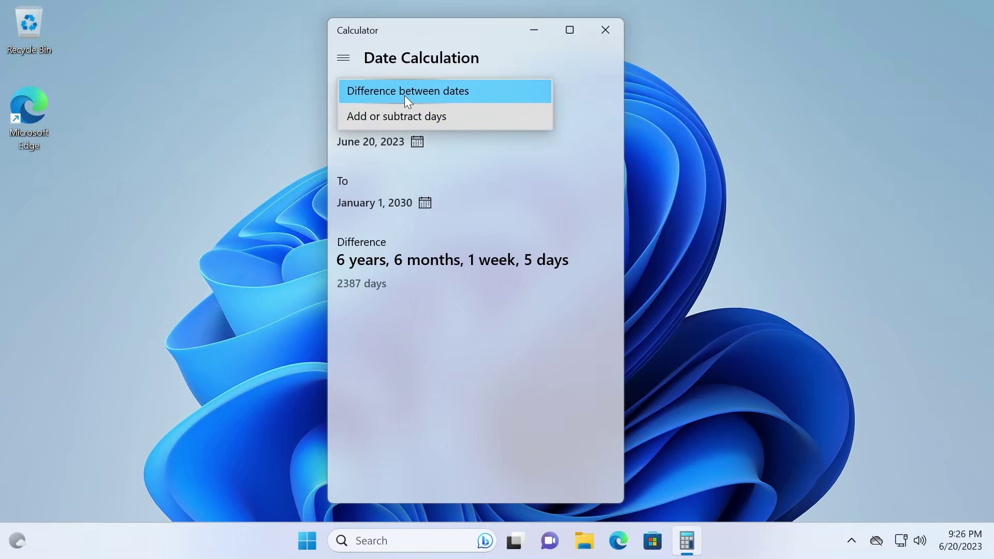
{"action": "left_click", "coordinate": [417, 117]}
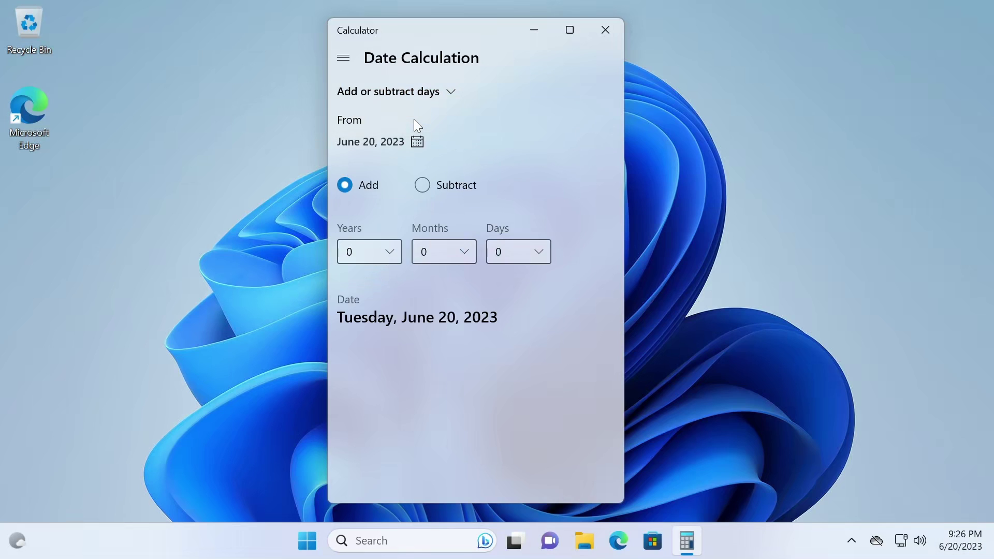
{"action": "left_click", "coordinate": [374, 142]}
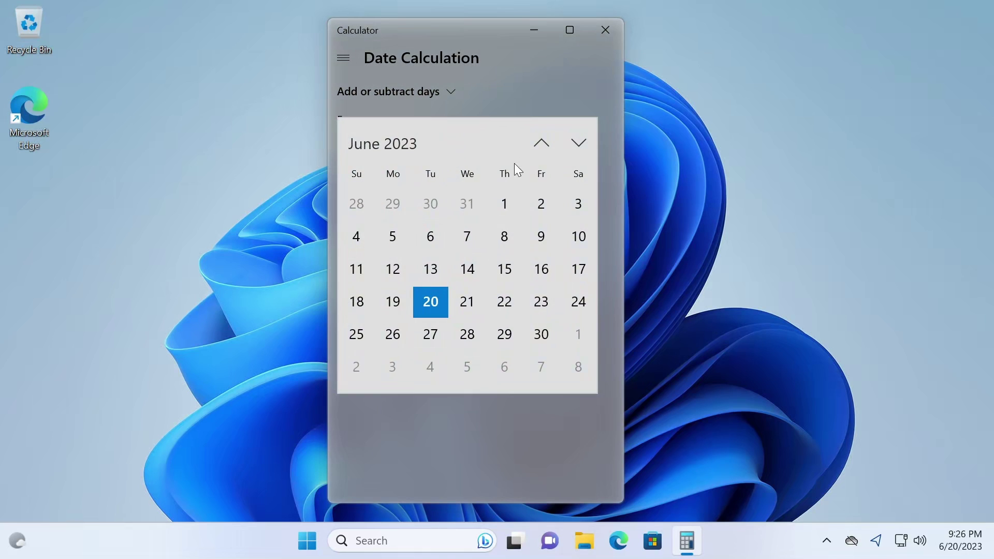
{"action": "left_click", "coordinate": [523, 114]}
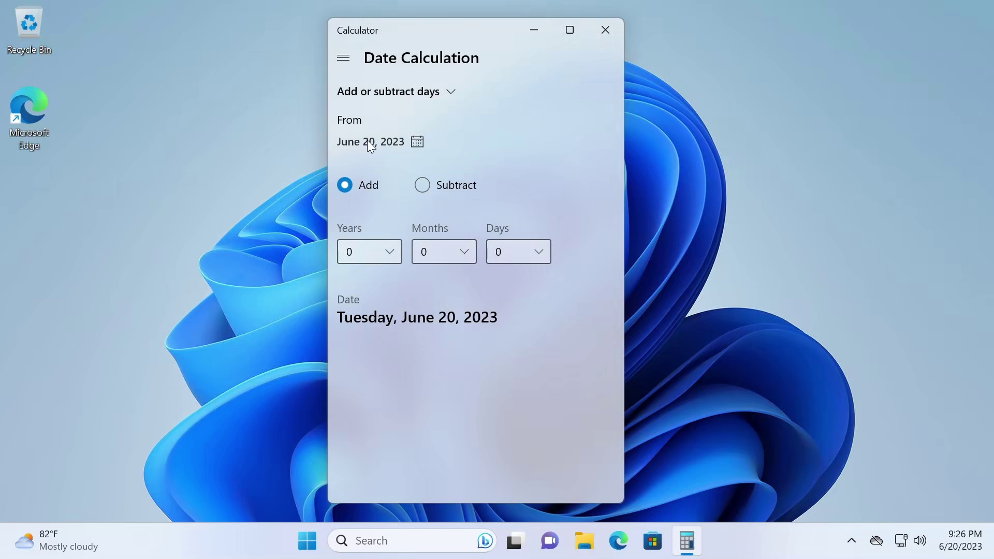
Step: Add 30 days and highlight the result, Thursday, July 20, 2023
{"action": "left_click", "coordinate": [499, 260]}
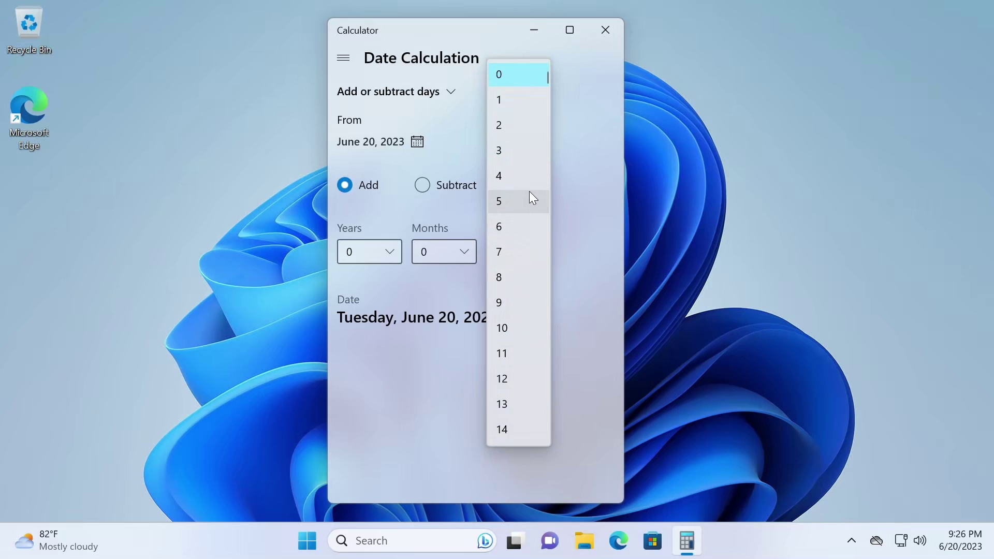
{"action": "scroll", "coordinate": [529, 191], "scroll_direction": "down", "scroll_amount": 8}
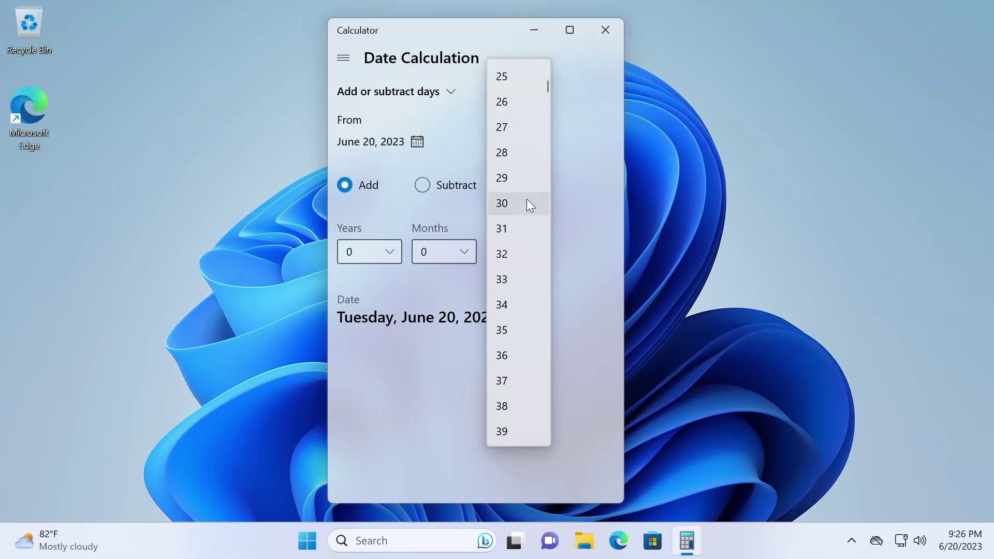
{"action": "left_click", "coordinate": [496, 204]}
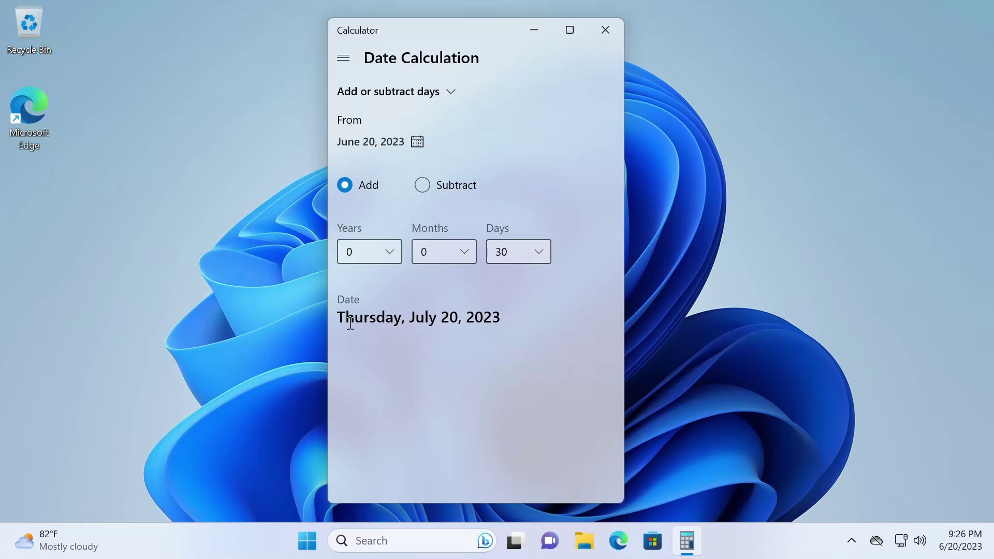
{"action": "mouse_move", "coordinate": [345, 318]}
{"action": "left_mouse_down"}
{"action": "mouse_move", "coordinate": [501, 319]}
{"action": "mouse_move", "coordinate": [335, 318]}
{"action": "left_mouse_up"}
{"action": "left_click", "coordinate": [501, 320]}
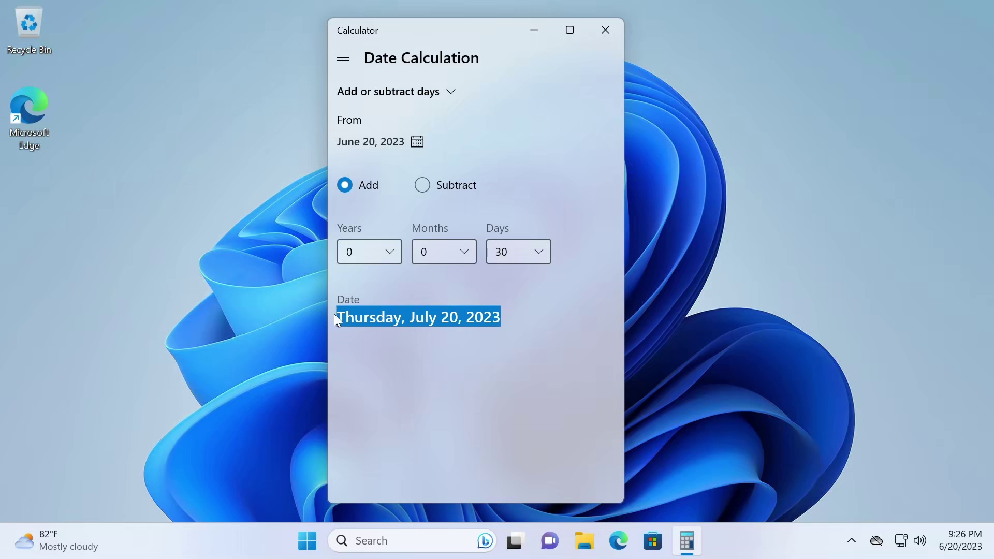
{"action": "left_click", "coordinate": [513, 320]}
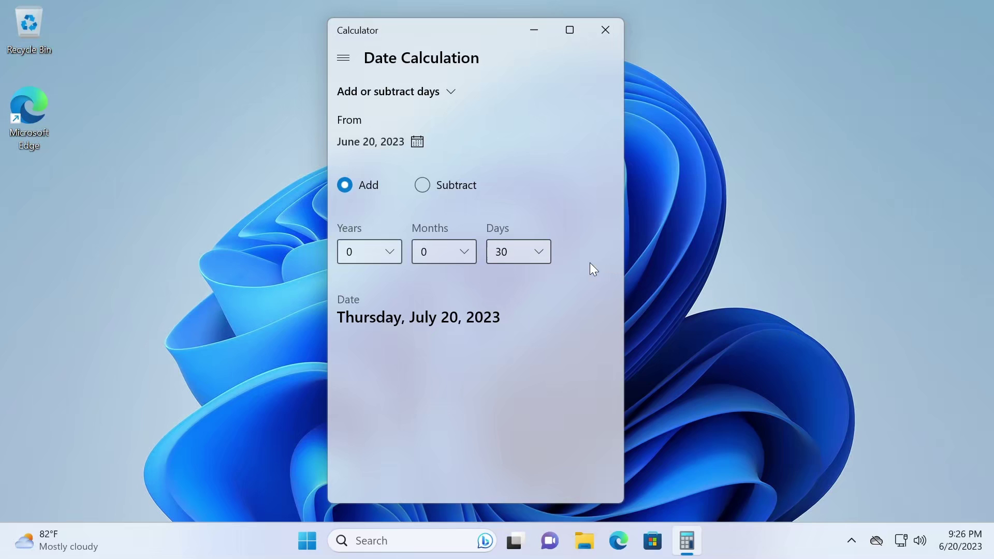
Step: Switch to Subtract and choose 21 days, giving Tuesday, May 30, 2023
{"action": "left_click", "coordinate": [530, 257]}
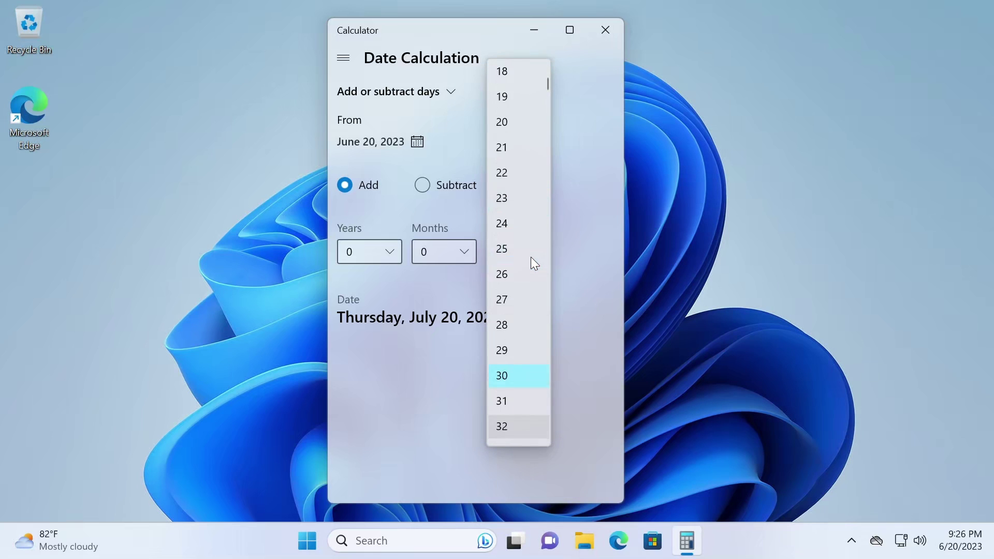
{"action": "scroll", "coordinate": [529, 257], "scroll_direction": "up", "scroll_amount": 6}
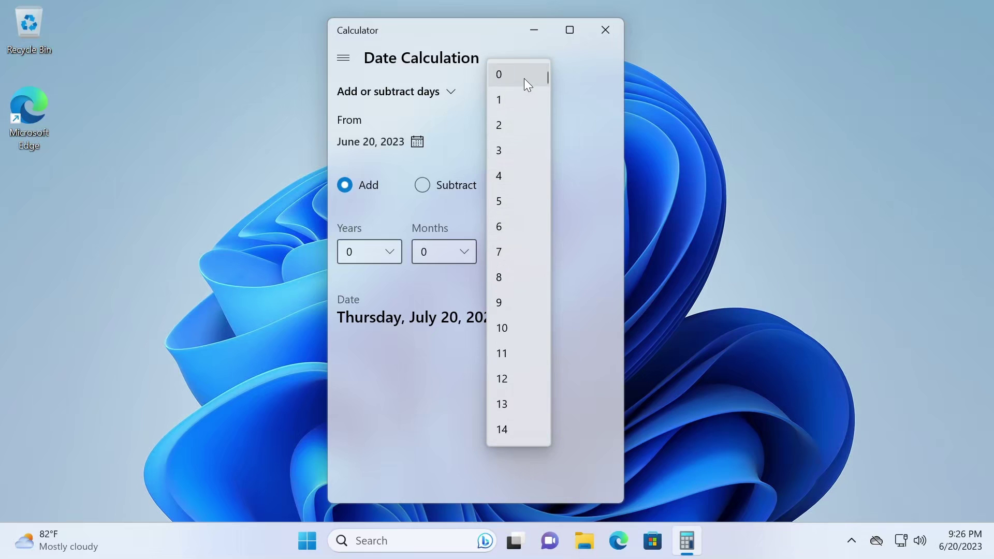
{"action": "left_click", "coordinate": [575, 99]}
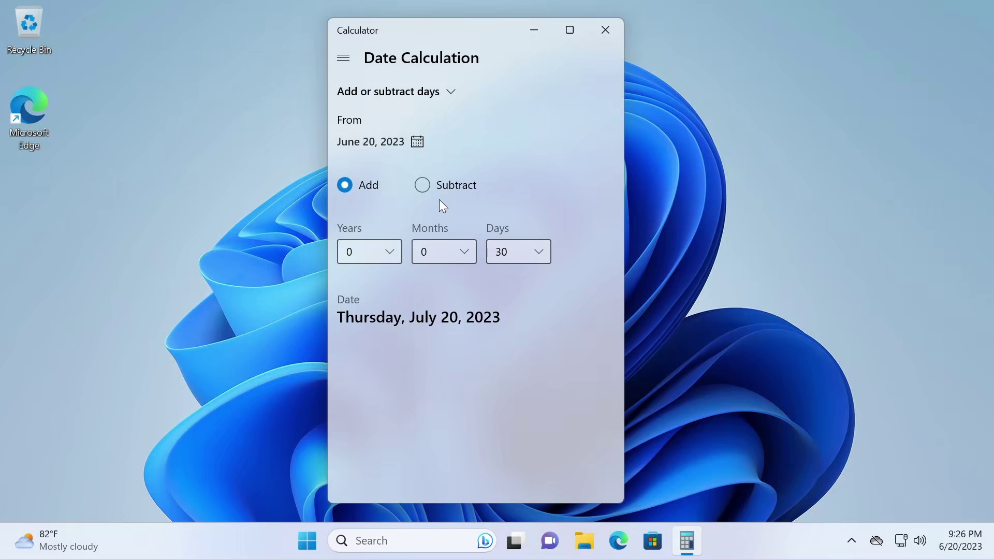
{"action": "left_click", "coordinate": [424, 185]}
{"action": "left_click", "coordinate": [539, 252]}
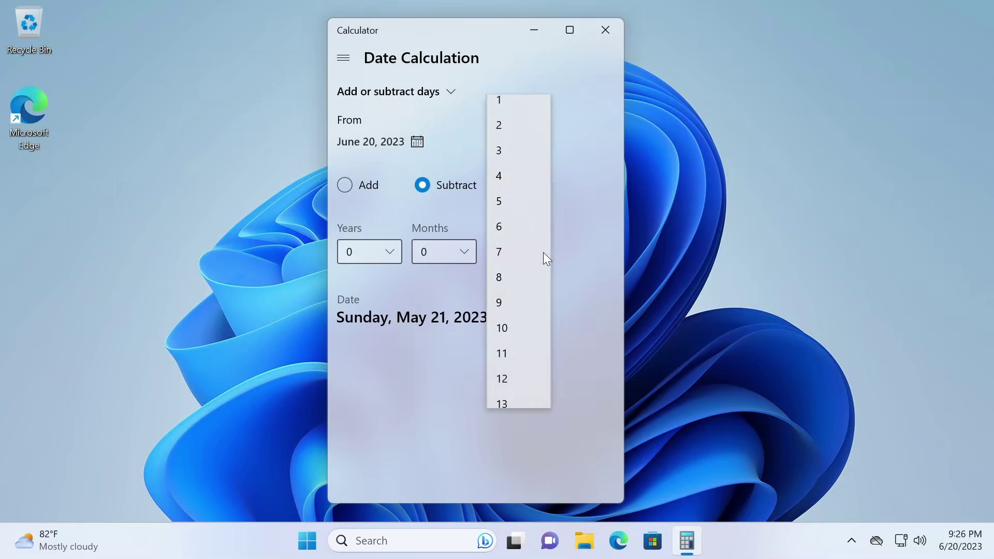
{"action": "scroll", "coordinate": [533, 238], "scroll_direction": "down", "scroll_amount": 5}
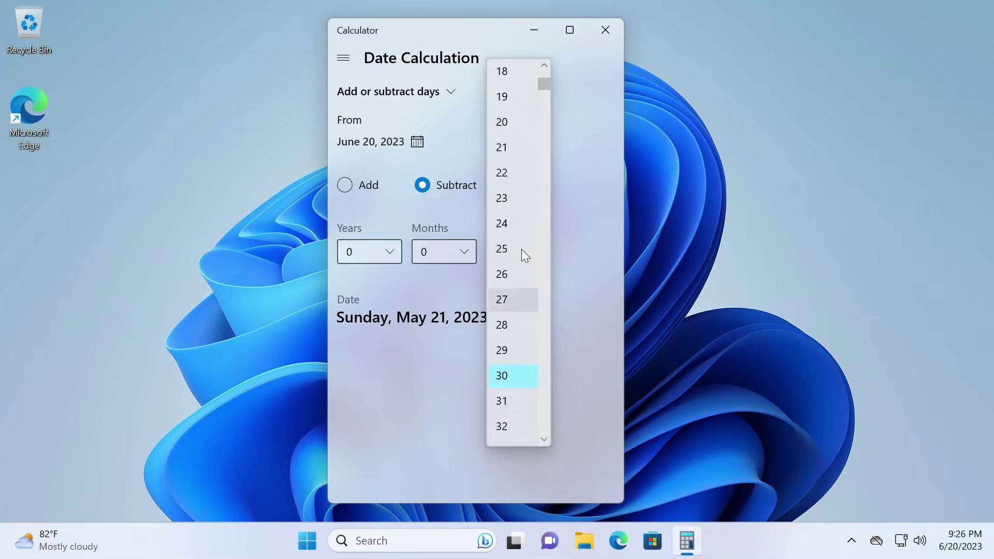
{"action": "left_click", "coordinate": [507, 156]}
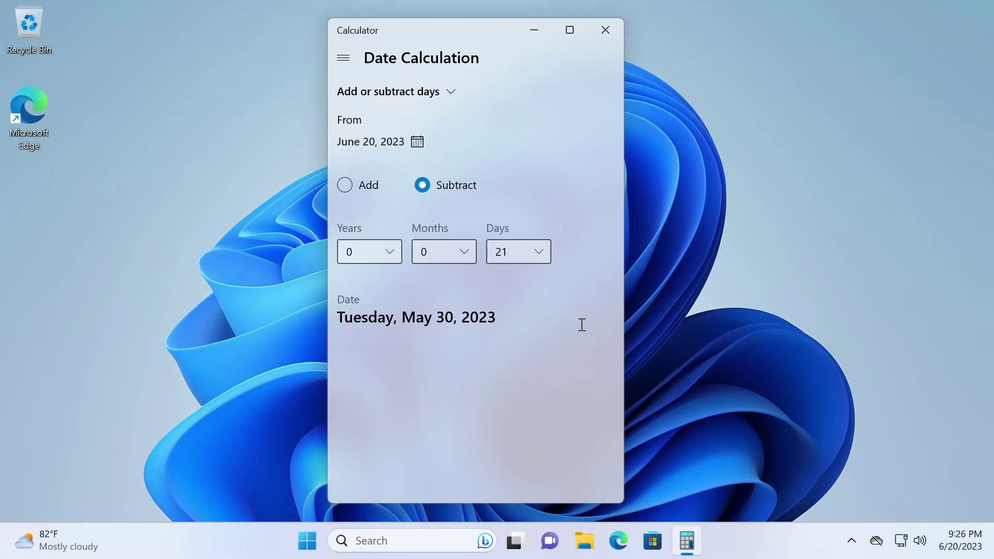
Step: Reset Days to 0, set Years to 8, and highlight the resulting date
{"action": "left_click", "coordinate": [538, 251]}
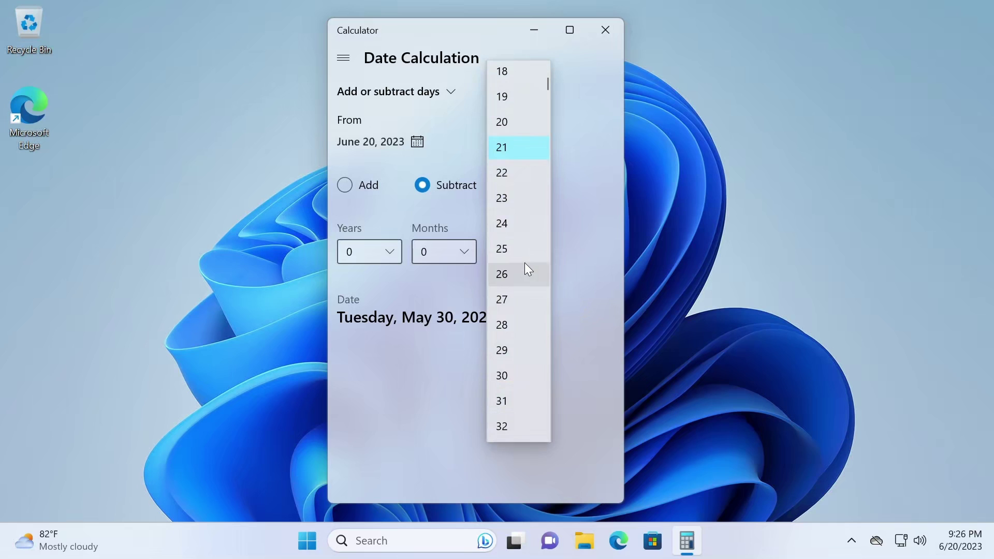
{"action": "scroll", "coordinate": [524, 243], "scroll_direction": "up", "scroll_amount": 6}
{"action": "left_click", "coordinate": [524, 76]}
{"action": "left_click", "coordinate": [357, 253]}
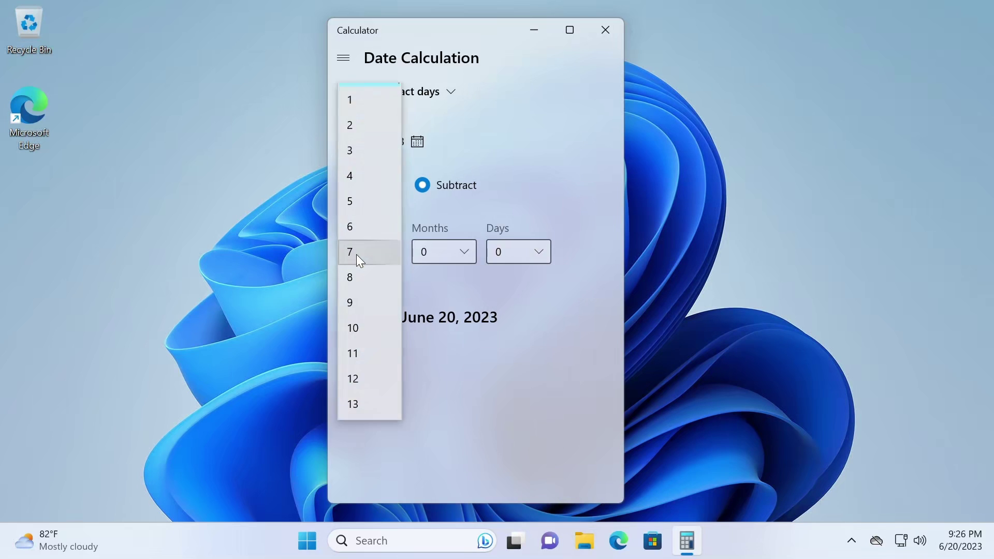
{"action": "scroll", "coordinate": [362, 280], "scroll_direction": "down", "scroll_amount": 2}
{"action": "left_click", "coordinate": [362, 169]}
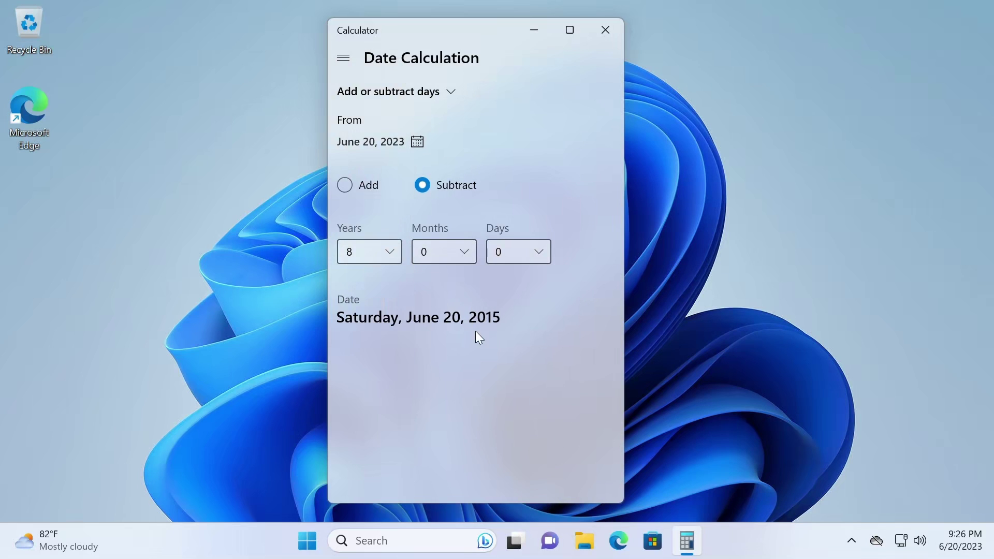
{"action": "left_click_drag", "start_coordinate": [404, 316], "coordinate": [337, 318]}
{"action": "left_click", "coordinate": [510, 326]}
{"action": "left_click", "coordinate": [336, 318]}
Step: Also subtract 8 months and 9 days, then highlight Saturday, October 11, 2014
{"action": "left_click", "coordinate": [459, 258]}
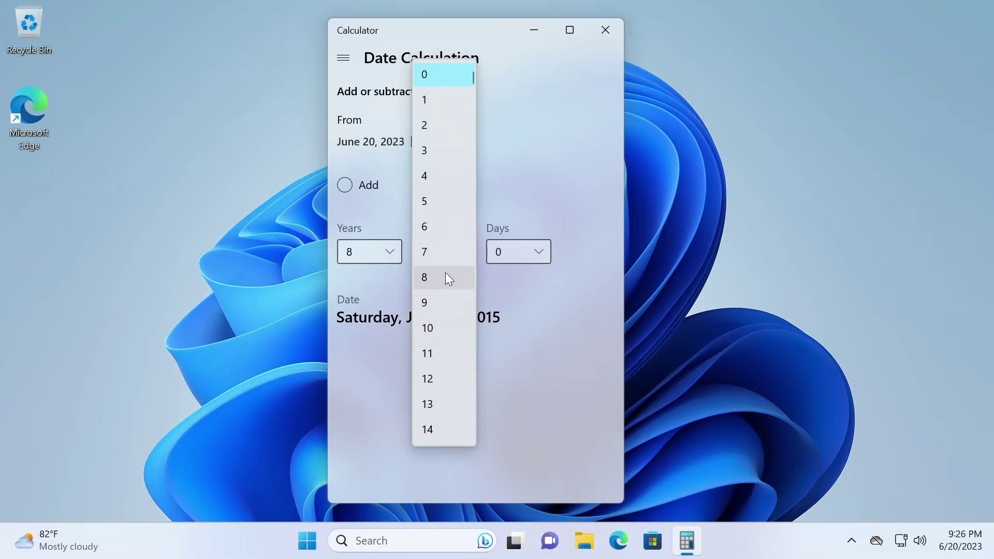
{"action": "left_click", "coordinate": [445, 277]}
{"action": "left_click", "coordinate": [510, 256]}
{"action": "left_click", "coordinate": [511, 312]}
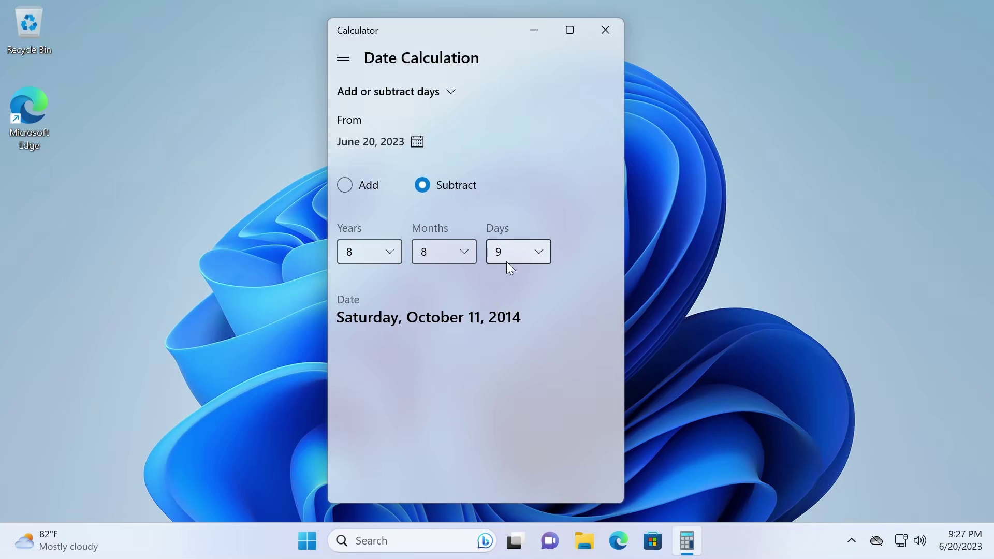
{"action": "mouse_move", "coordinate": [344, 317]}
{"action": "left_mouse_down"}
{"action": "mouse_move", "coordinate": [521, 317]}
{"action": "mouse_move", "coordinate": [335, 317]}
{"action": "left_mouse_up"}
{"action": "left_click", "coordinate": [444, 276]}
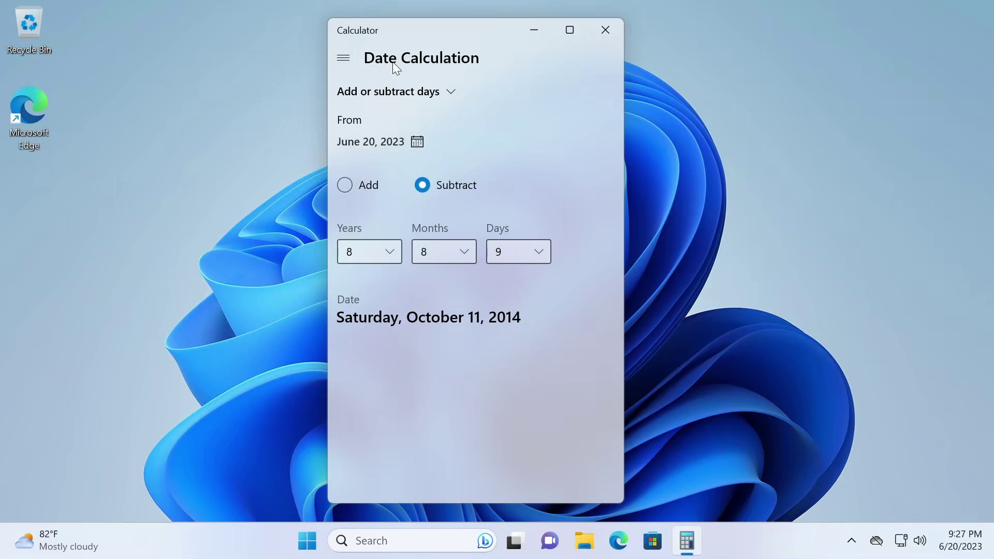
Step: Switch to Standard mode, then move the window left and back right
{"action": "left_click", "coordinate": [351, 57]}
{"action": "left_click", "coordinate": [403, 123]}
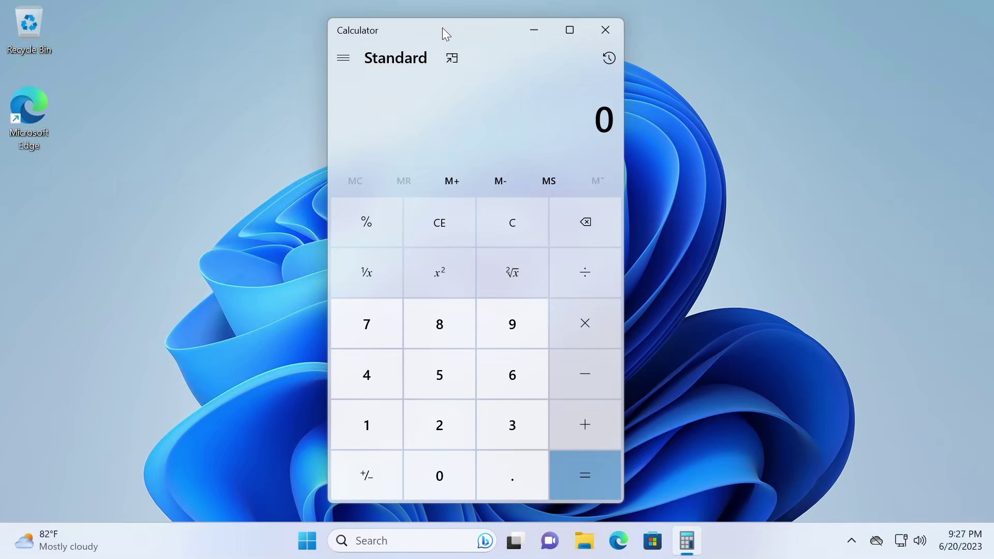
{"action": "left_click_drag", "start_coordinate": [442, 28], "coordinate": [393, 31]}
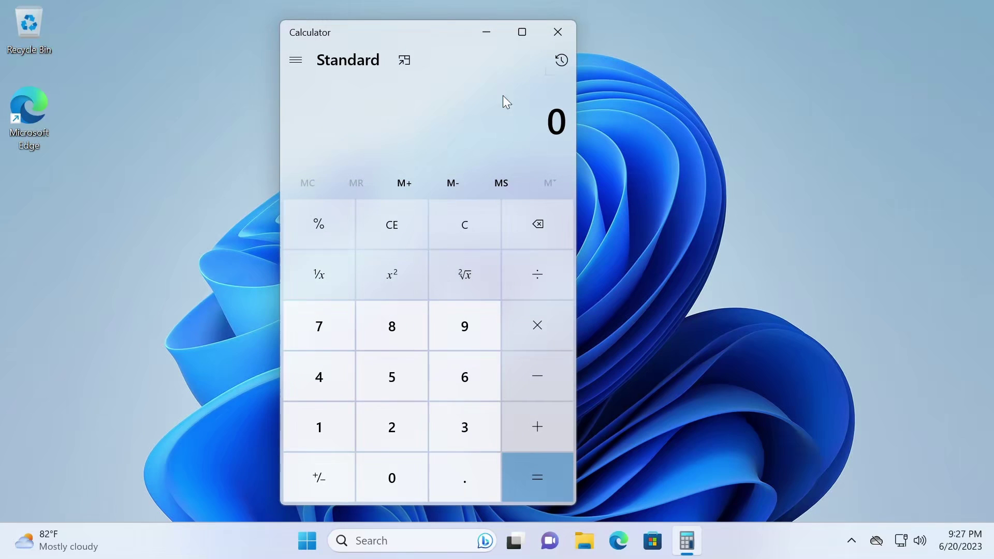
{"action": "left_click_drag", "start_coordinate": [414, 33], "coordinate": [480, 31]}
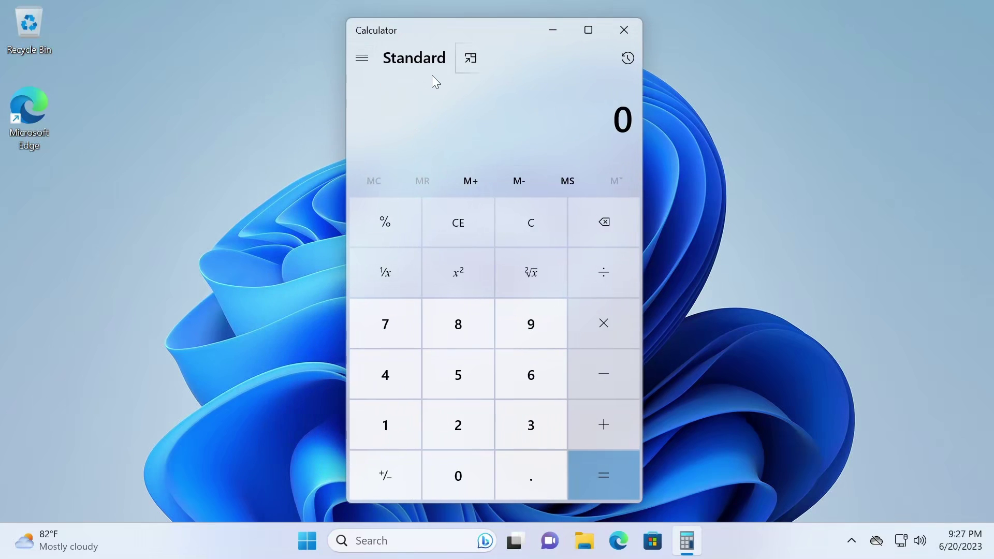
Step: Scroll through the calculator modes list and close it, staying in Standard
{"action": "left_click", "coordinate": [369, 55]}
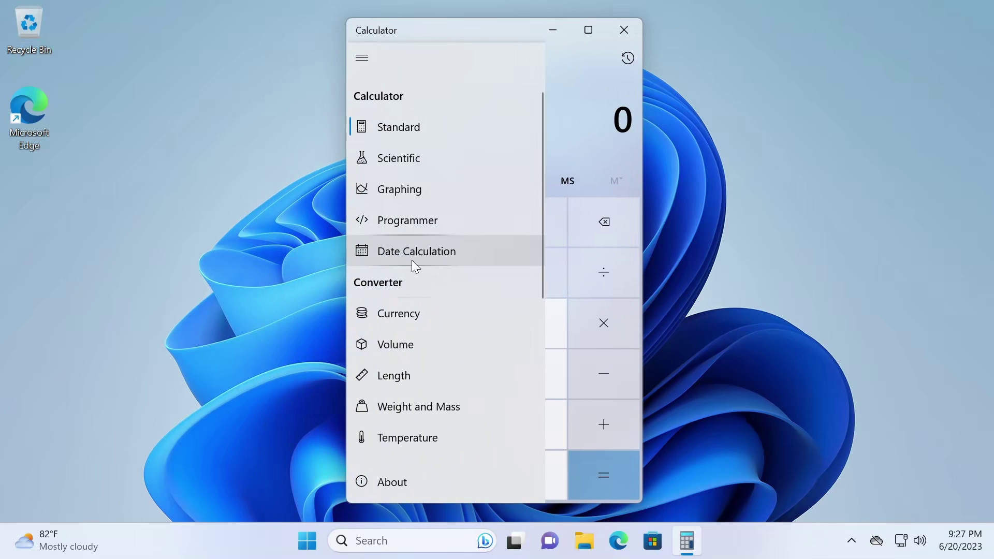
{"action": "scroll", "coordinate": [412, 290], "scroll_direction": "down", "scroll_amount": 5}
{"action": "scroll", "coordinate": [415, 342], "scroll_direction": "down", "scroll_amount": 1}
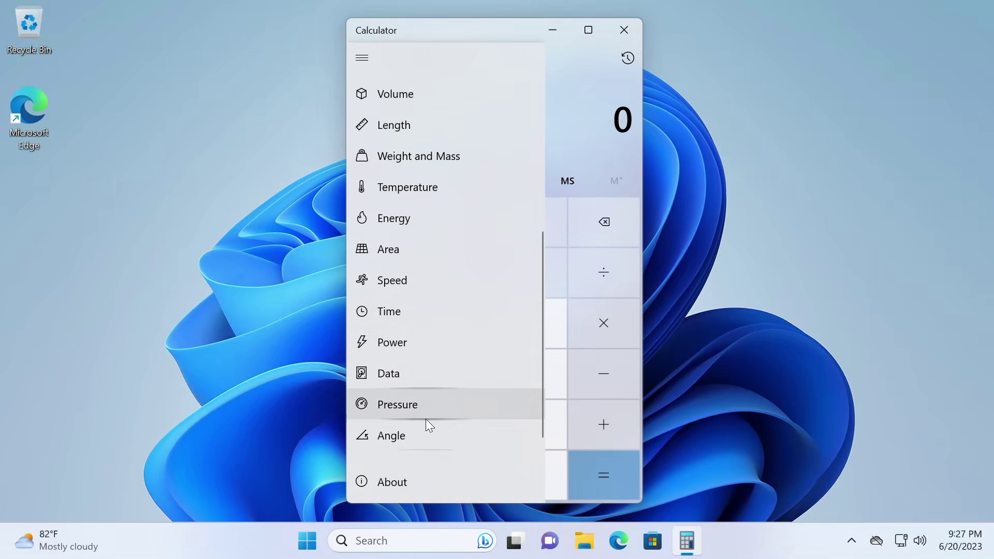
{"action": "scroll", "coordinate": [416, 230], "scroll_direction": "up", "scroll_amount": 6}
{"action": "scroll", "coordinate": [416, 230], "scroll_direction": "up", "scroll_amount": 2}
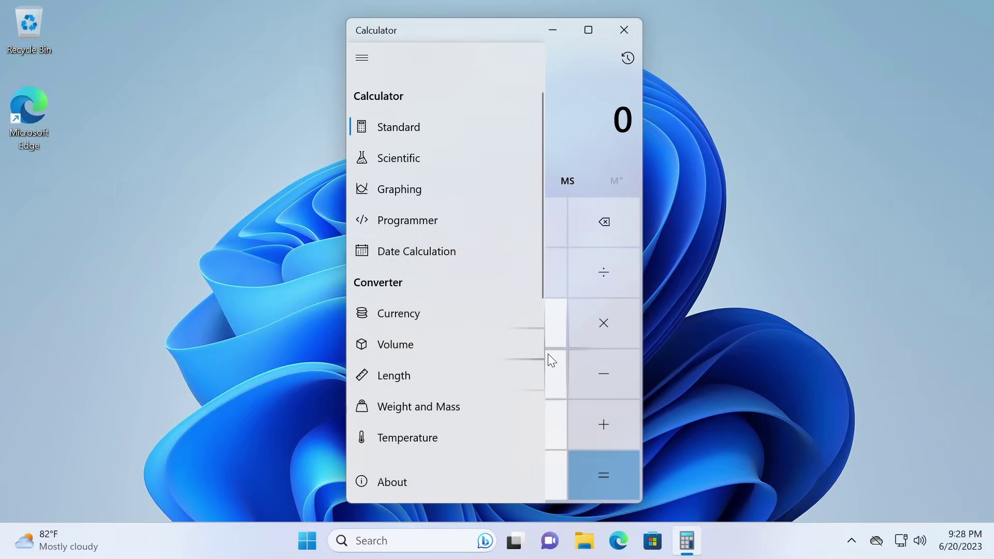
{"action": "scroll", "coordinate": [437, 310], "scroll_direction": "down", "scroll_amount": 3}
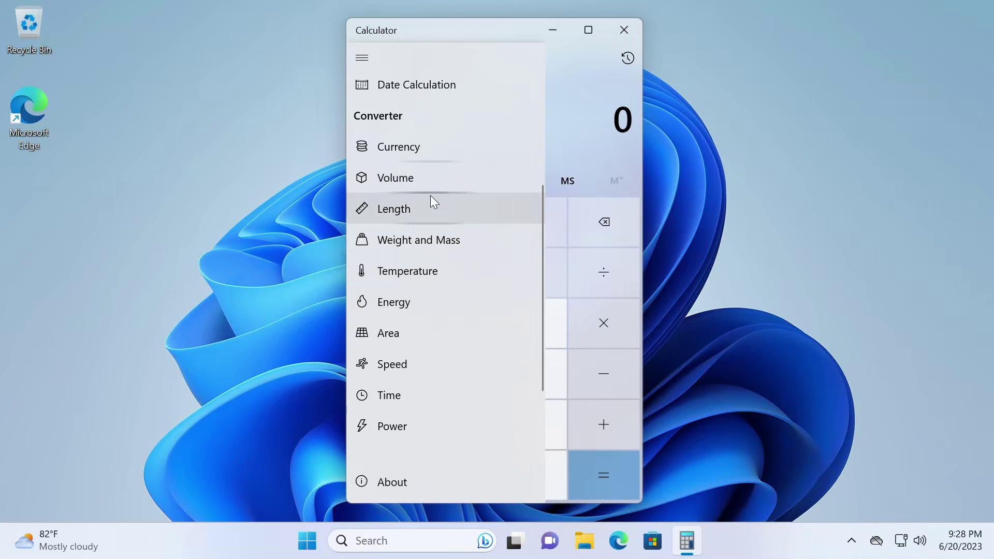
{"action": "scroll", "coordinate": [435, 218], "scroll_direction": "down", "scroll_amount": 2}
{"action": "scroll", "coordinate": [438, 393], "scroll_direction": "up", "scroll_amount": 5}
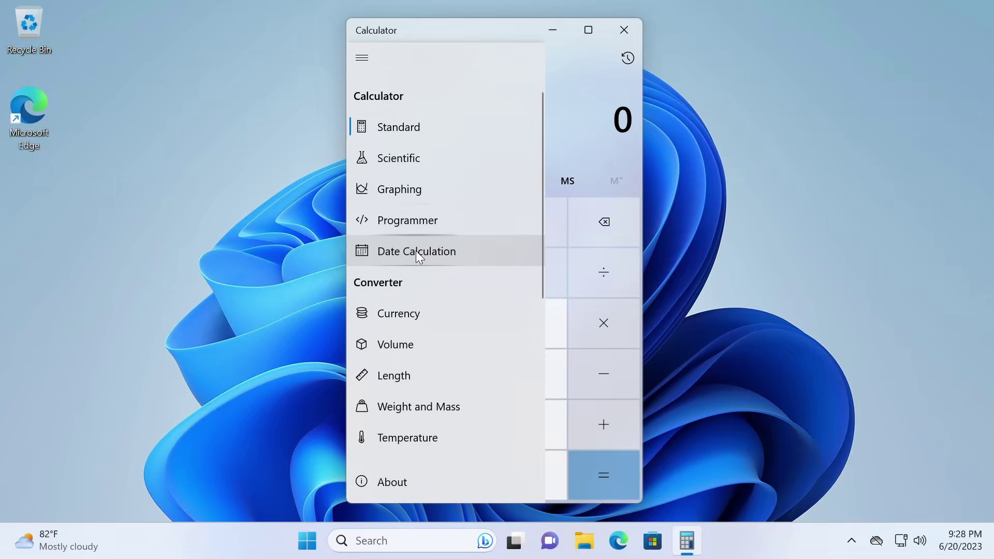
{"action": "left_click", "coordinate": [575, 143]}
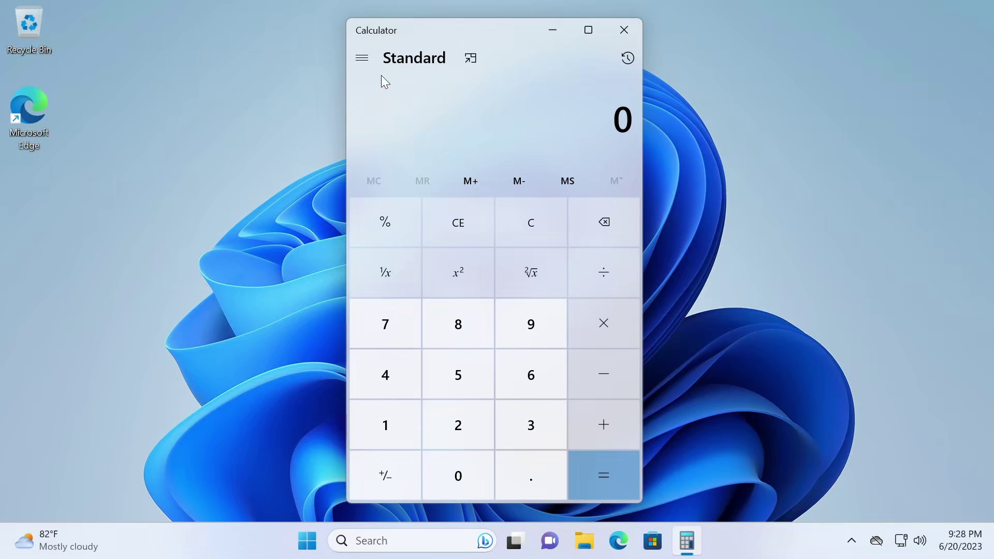